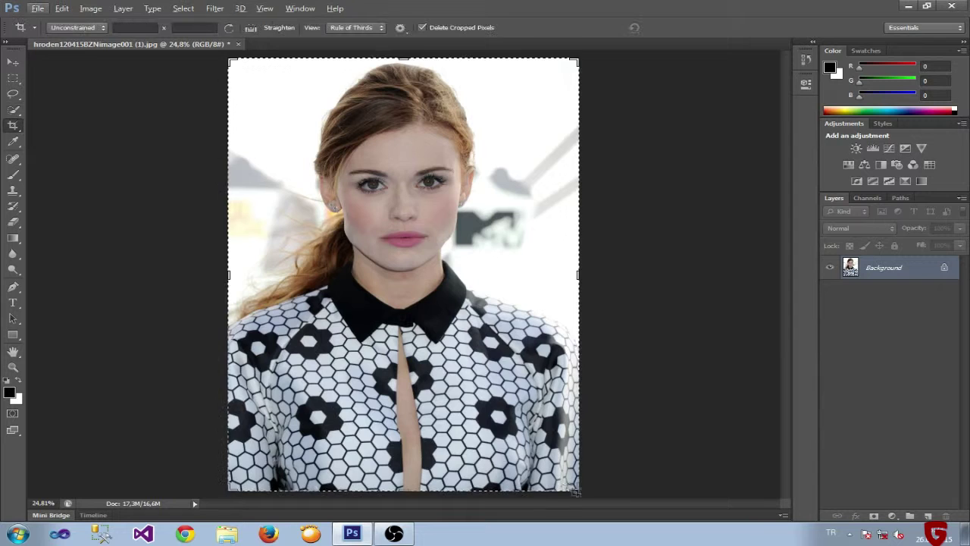
- Drag the crop's bottom edge up to just below the collar, trimming off most of the blouse
{"action": "left_click_drag", "start_coordinate": [575, 492], "coordinate": [405, 336]}
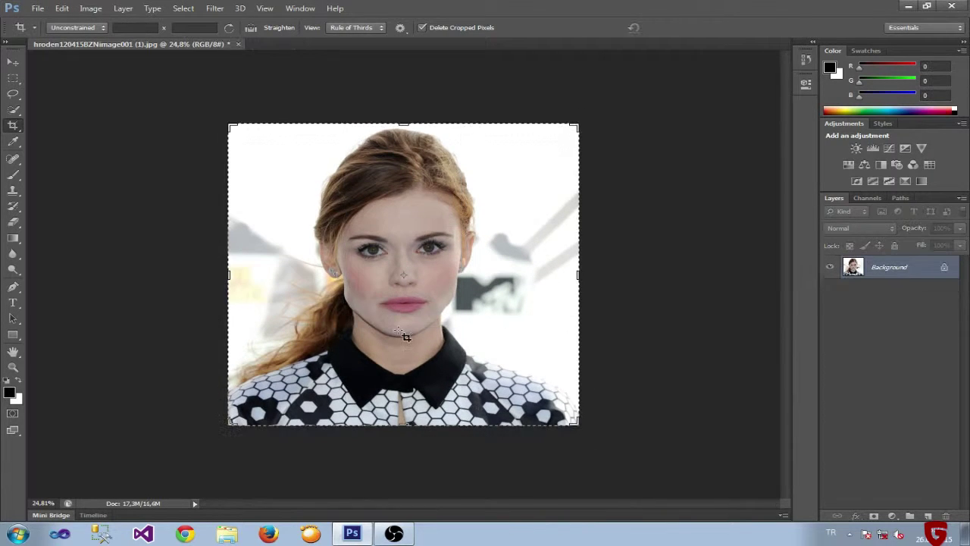
- Apply the crop and widen the canvas with white on both sides
{"action": "left_click", "coordinate": [13, 108]}
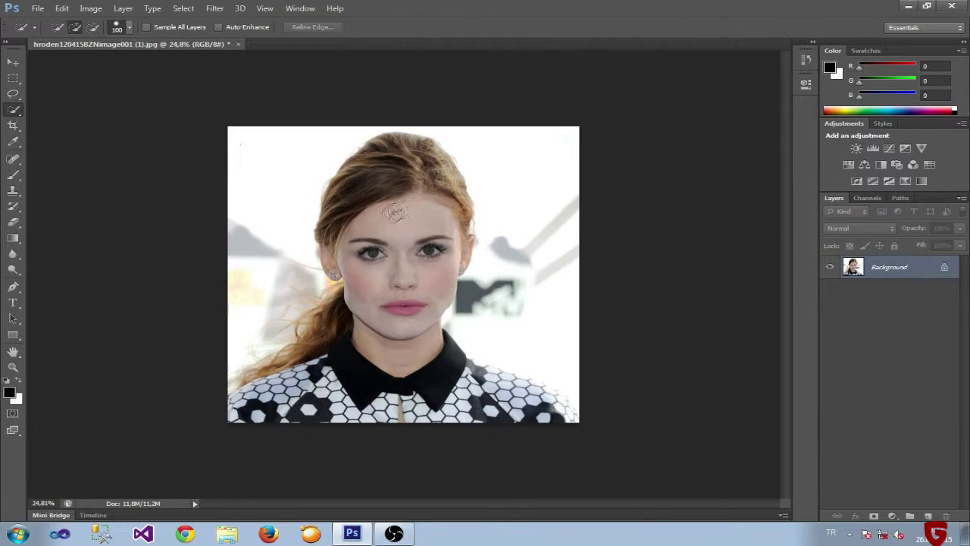
{"action": "left_click", "coordinate": [90, 8]}
{"action": "left_click", "coordinate": [112, 107]}
{"action": "key", "text": "Return"}
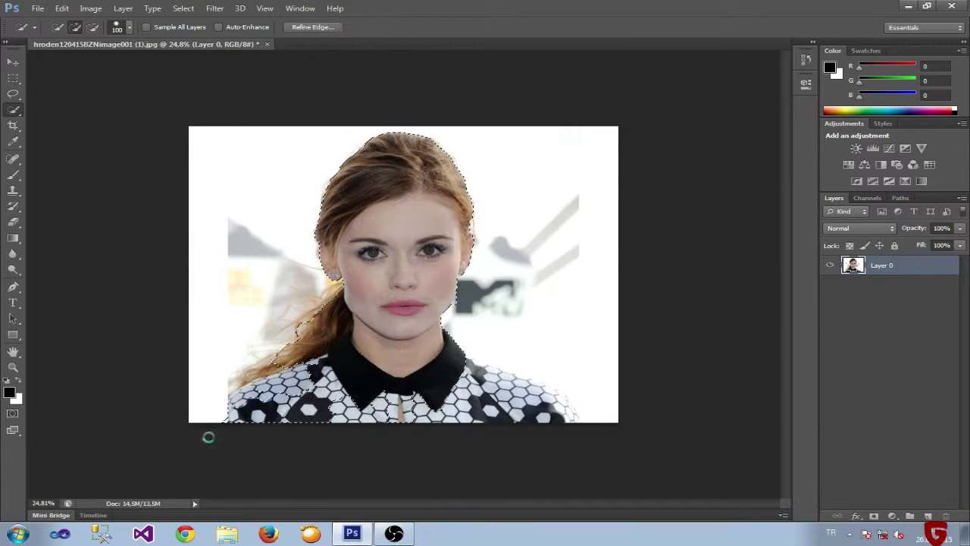
- Select the background and refine the edge around the loose hair strands
{"action": "left_click_drag", "start_coordinate": [207, 433], "coordinate": [545, 249]}
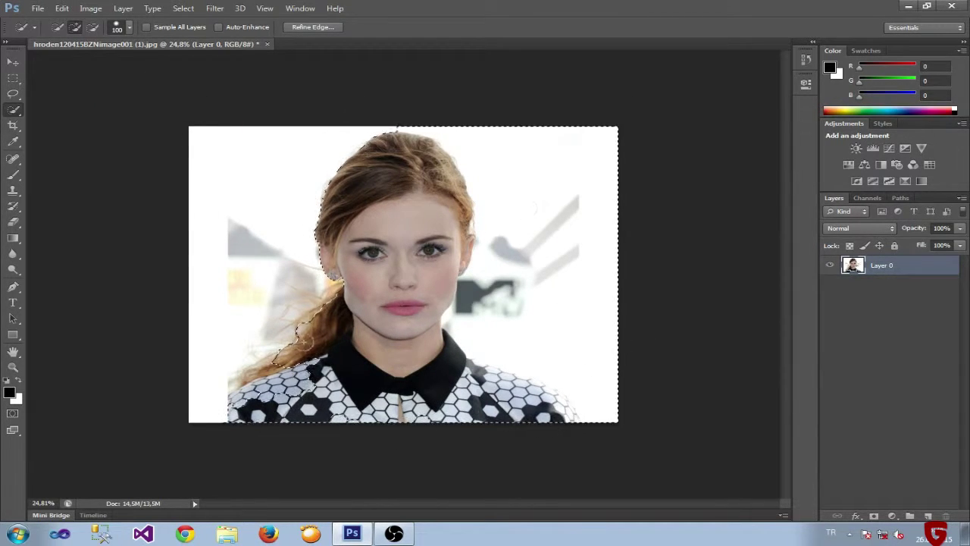
{"action": "left_click_drag", "start_coordinate": [546, 194], "coordinate": [580, 262]}
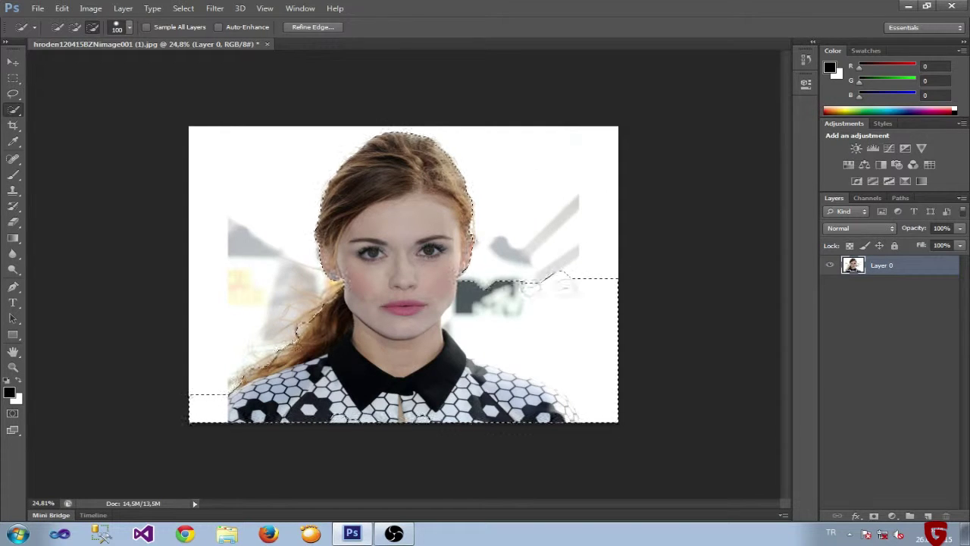
{"action": "left_click", "coordinate": [309, 27]}
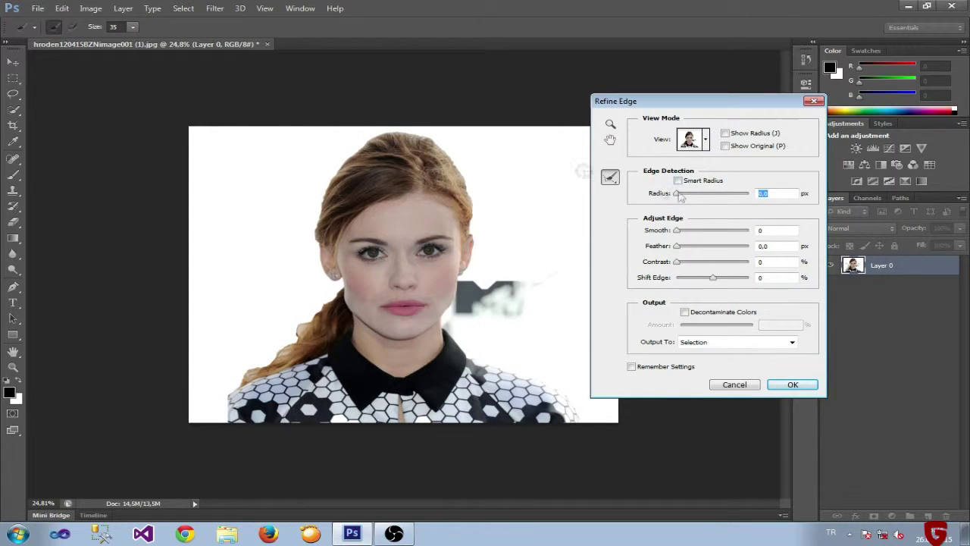
{"action": "key", "text": "b"}
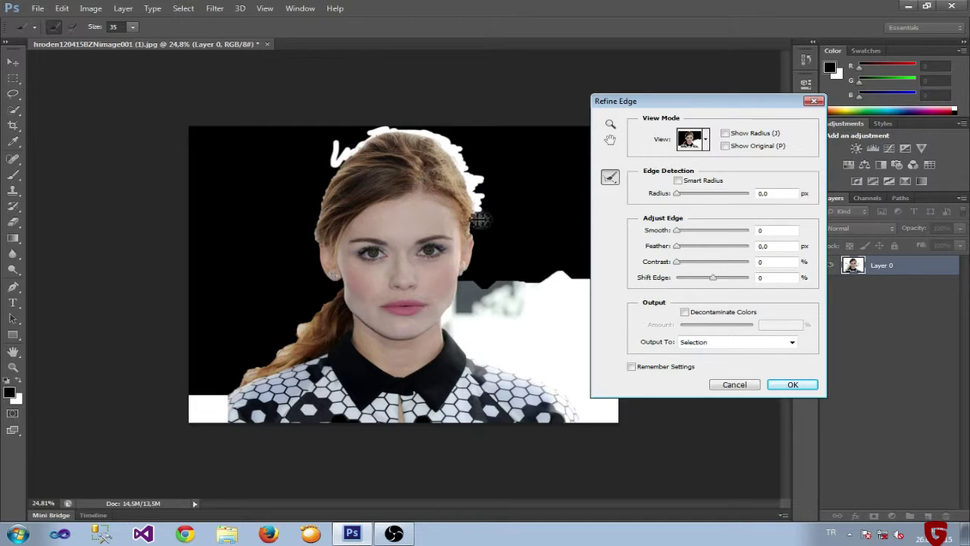
{"action": "left_click_drag", "start_coordinate": [479, 220], "coordinate": [485, 220]}
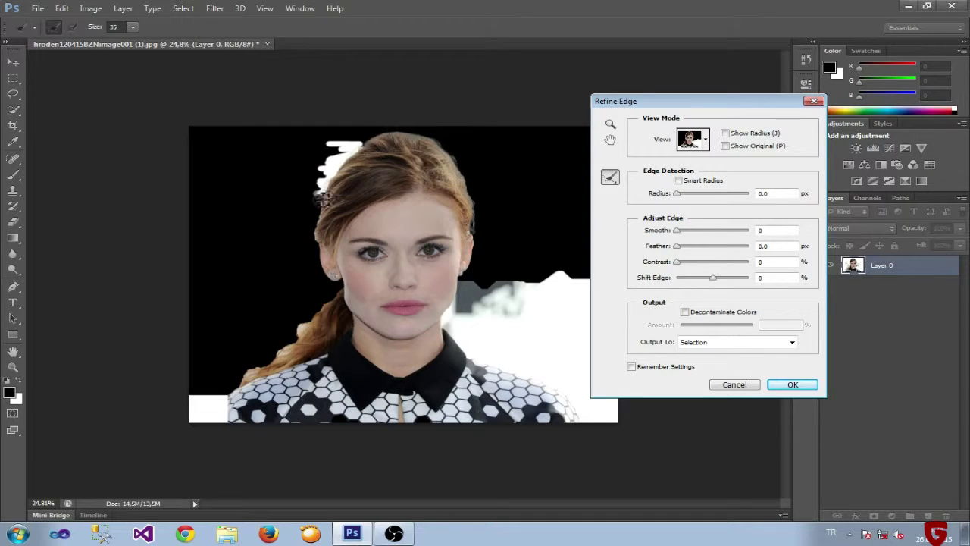
{"action": "left_click_drag", "start_coordinate": [320, 241], "coordinate": [322, 258]}
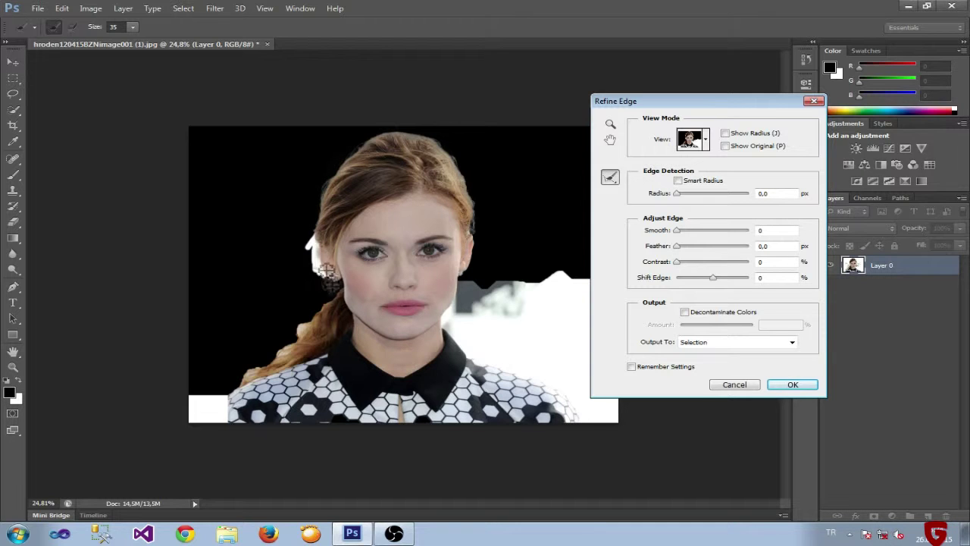
{"action": "key", "text": "ctrl+plus"}
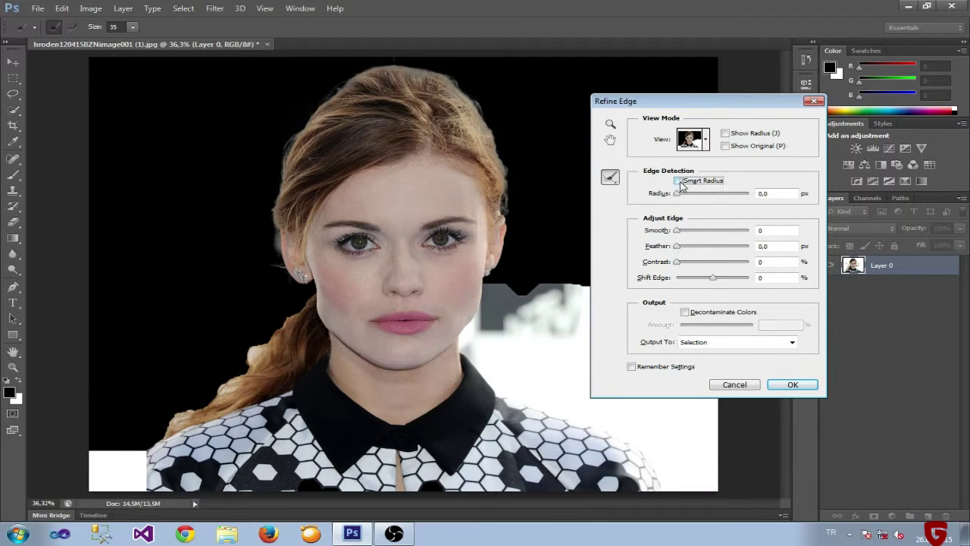
{"action": "mouse_move", "coordinate": [252, 340]}
{"action": "left_mouse_down"}
{"action": "mouse_move", "coordinate": [261, 303]}
{"action": "mouse_move", "coordinate": [288, 292]}
{"action": "mouse_move", "coordinate": [296, 303]}
{"action": "left_mouse_up"}
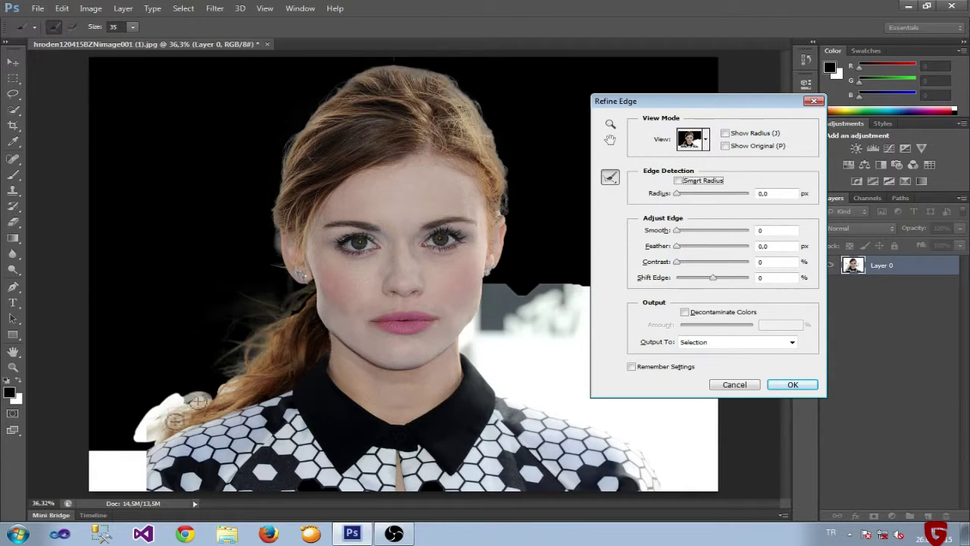
{"action": "left_click", "coordinate": [793, 384]}
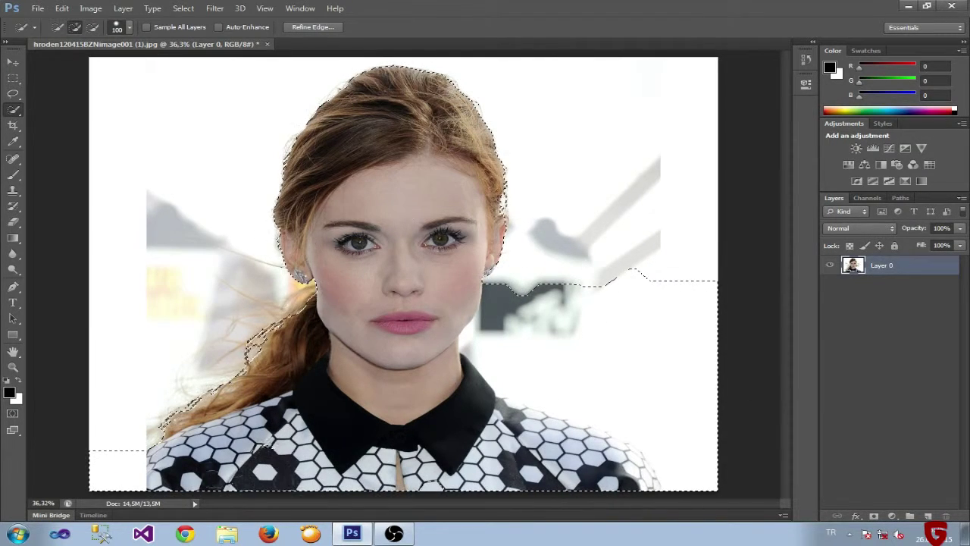
- Copy the selection to a new layer named Lydia and hide Layer 0
{"action": "key", "text": "ctrl+alt+j"}
{"action": "type", "text": "Lyd"}
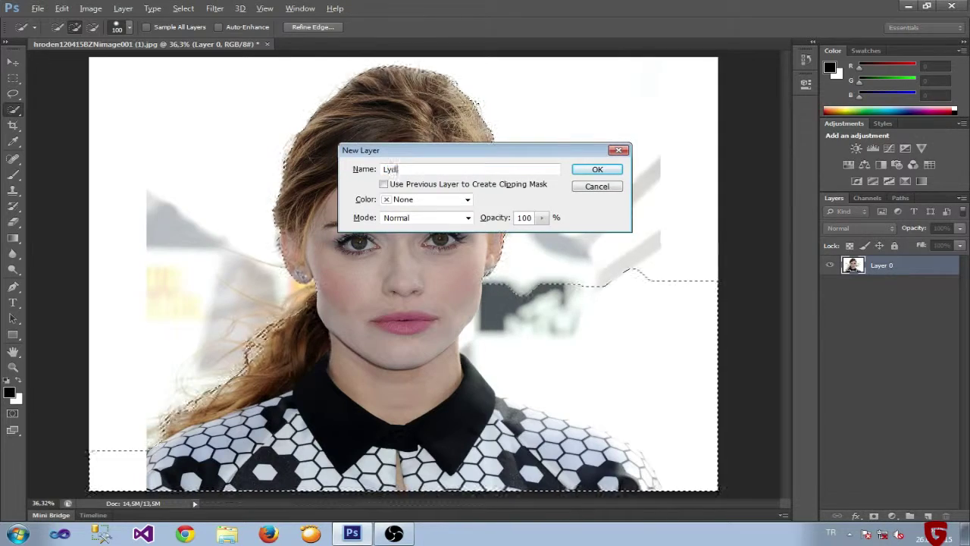
{"action": "type", "text": "ia"}
{"action": "key", "text": "Return"}
{"action": "left_click", "coordinate": [829, 284]}
{"action": "scroll", "coordinate": [609, 464], "scroll_direction": "up", "scroll_amount": 3}
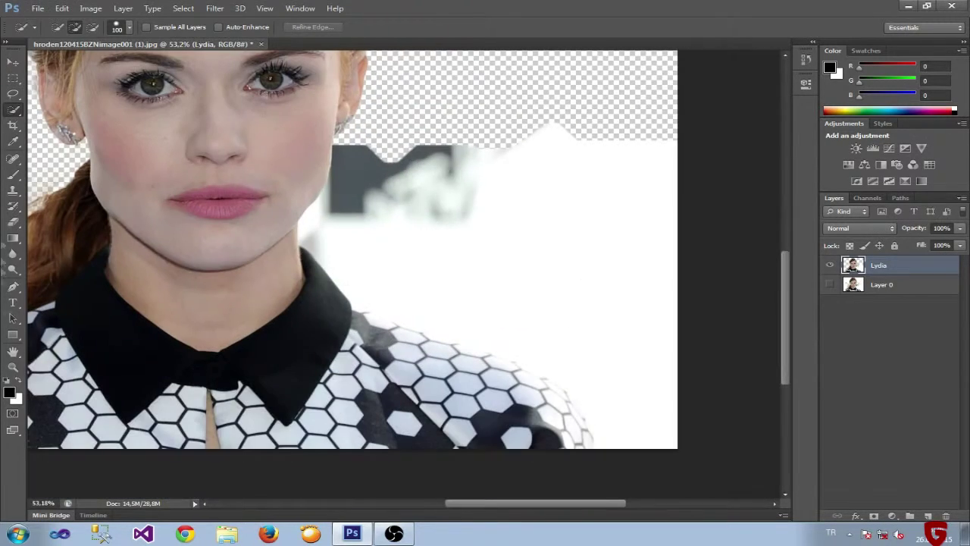
- Trace the neck and shoulder outline with a Pen tool path
{"action": "key", "text": "p"}
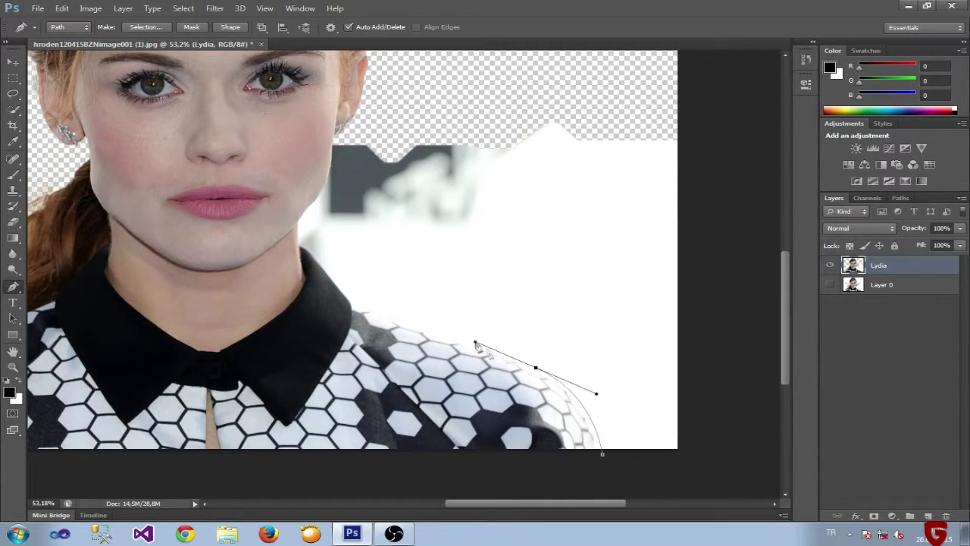
{"action": "left_click", "coordinate": [353, 309]}
{"action": "scroll", "coordinate": [356, 314], "scroll_direction": "up", "scroll_amount": 5}
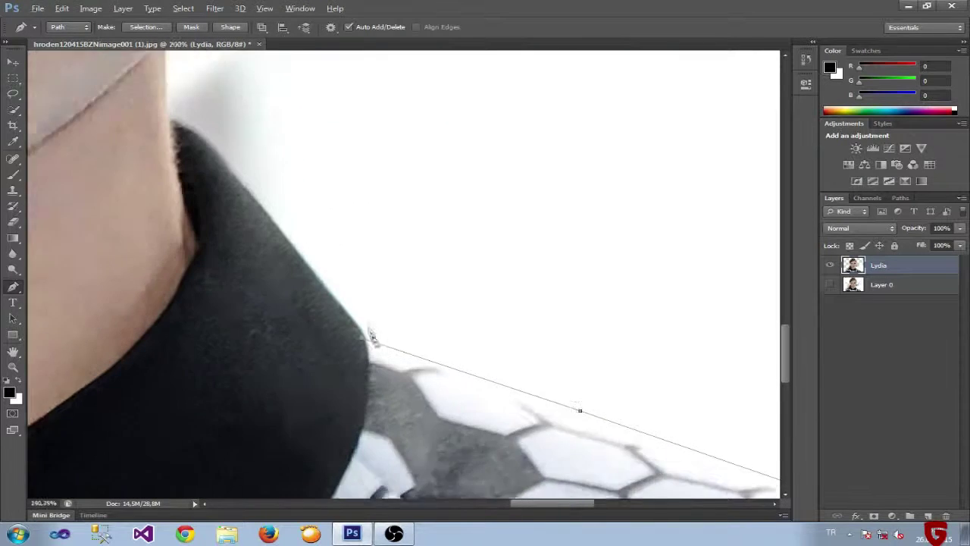
{"action": "scroll", "coordinate": [227, 205], "scroll_direction": "up", "scroll_amount": 2}
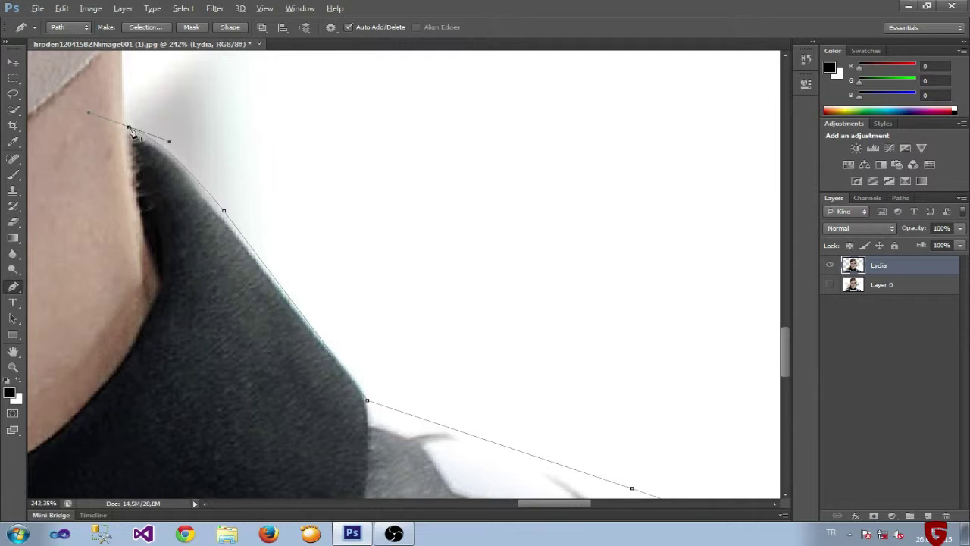
{"action": "scroll", "coordinate": [150, 198], "scroll_direction": "up", "scroll_amount": 8}
{"action": "scroll", "coordinate": [189, 348], "scroll_direction": "up", "scroll_amount": 3}
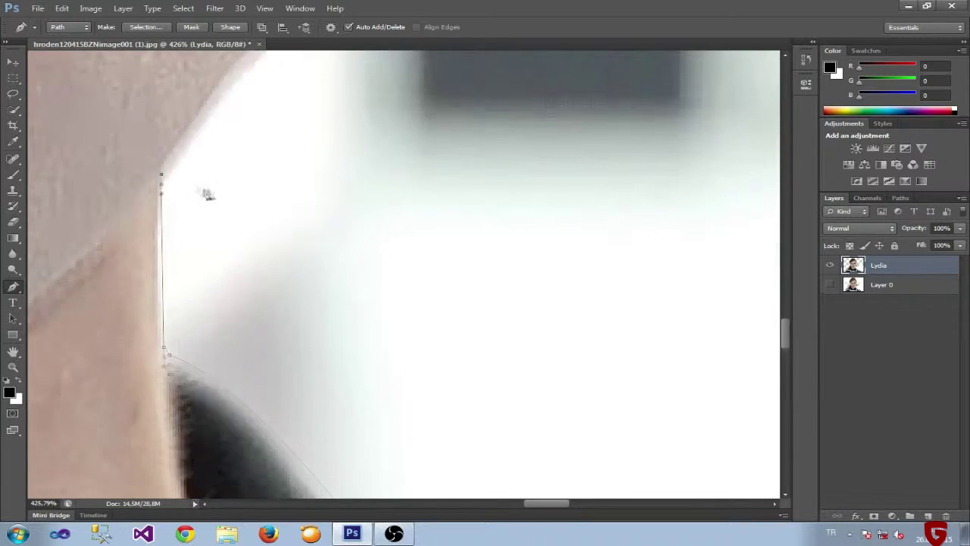
{"action": "scroll", "coordinate": [206, 194], "scroll_direction": "up", "scroll_amount": 5}
{"action": "left_click_drag", "start_coordinate": [208, 273], "coordinate": [222, 268]}
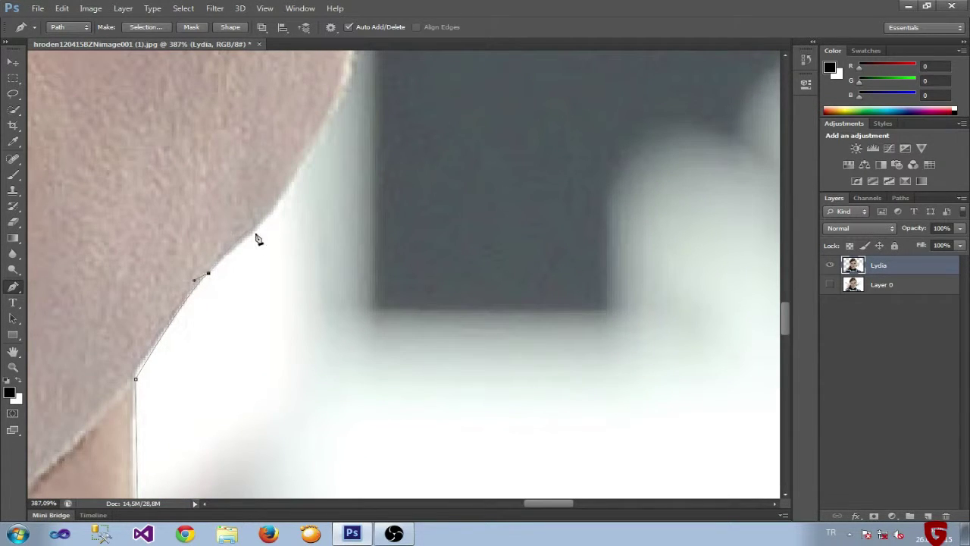
{"action": "left_click", "coordinate": [256, 238]}
{"action": "scroll", "coordinate": [256, 238], "scroll_direction": "up", "scroll_amount": 7}
{"action": "left_click_drag", "start_coordinate": [289, 261], "coordinate": [294, 237]}
{"action": "scroll", "coordinate": [379, 318], "scroll_direction": "up", "scroll_amount": 6}
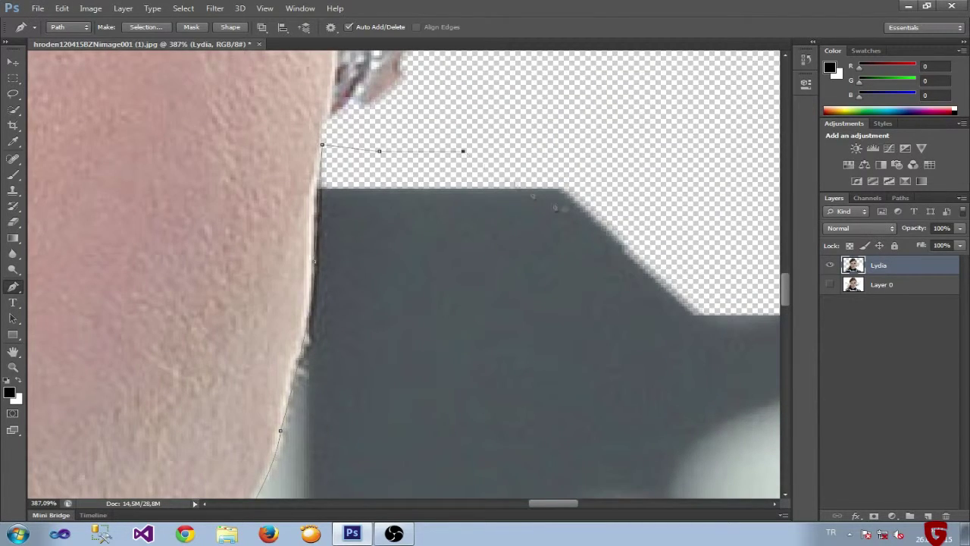
{"action": "scroll", "coordinate": [485, 280], "scroll_direction": "down", "scroll_amount": 10}
{"action": "scroll", "coordinate": [485, 280], "scroll_direction": "down", "scroll_amount": 10}
- Convert the traced path into a selection
{"action": "right_click", "coordinate": [590, 436]}
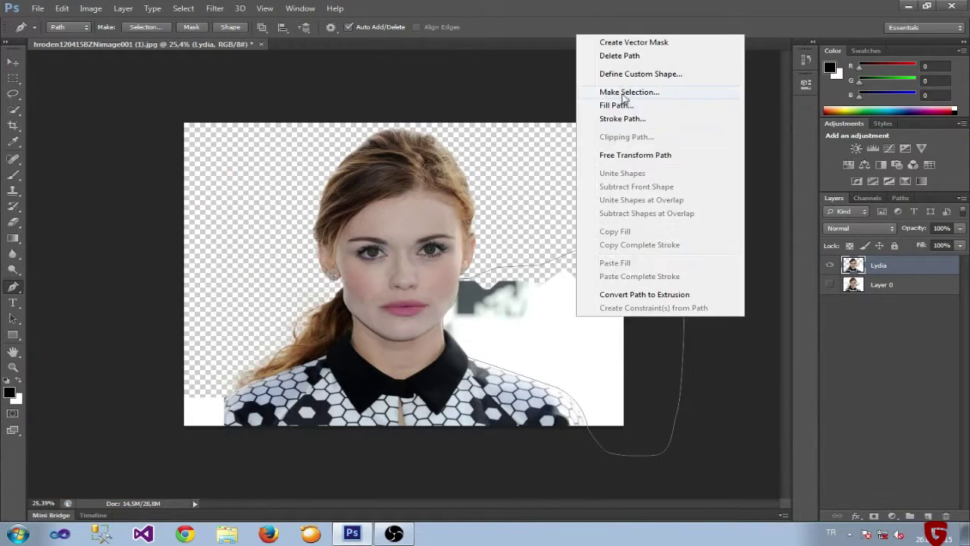
{"action": "left_click", "coordinate": [624, 93]}
{"action": "key", "text": "Return"}
{"action": "scroll", "coordinate": [404, 276], "scroll_direction": "up", "scroll_amount": 3}
{"action": "scroll", "coordinate": [233, 467], "scroll_direction": "up", "scroll_amount": 2}
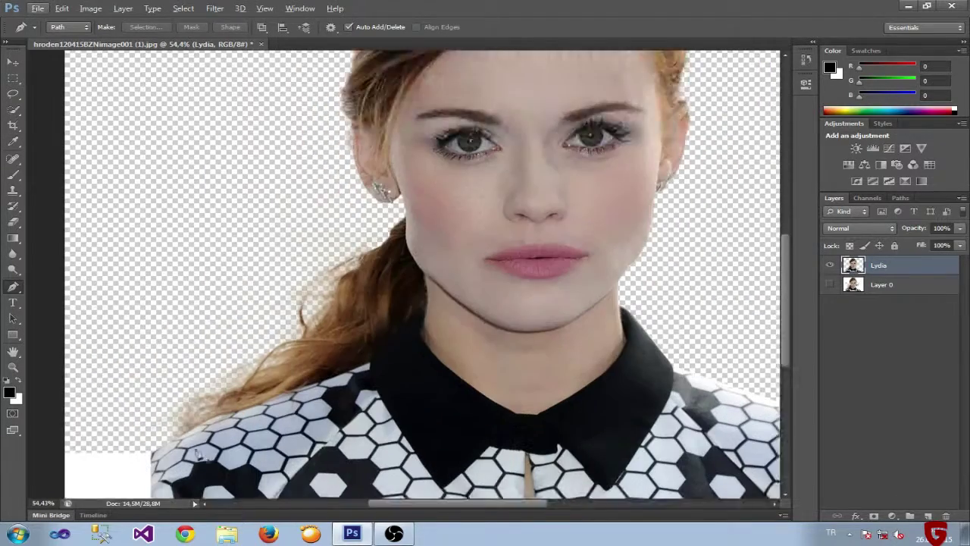
{"action": "key", "text": "m"}
{"action": "scroll", "coordinate": [103, 410], "scroll_direction": "down", "scroll_amount": 1}
- Delete the leftover white block in the bottom-left corner and deselect
{"action": "key", "text": "Delete"}
{"action": "key", "text": "ctrl+d"}
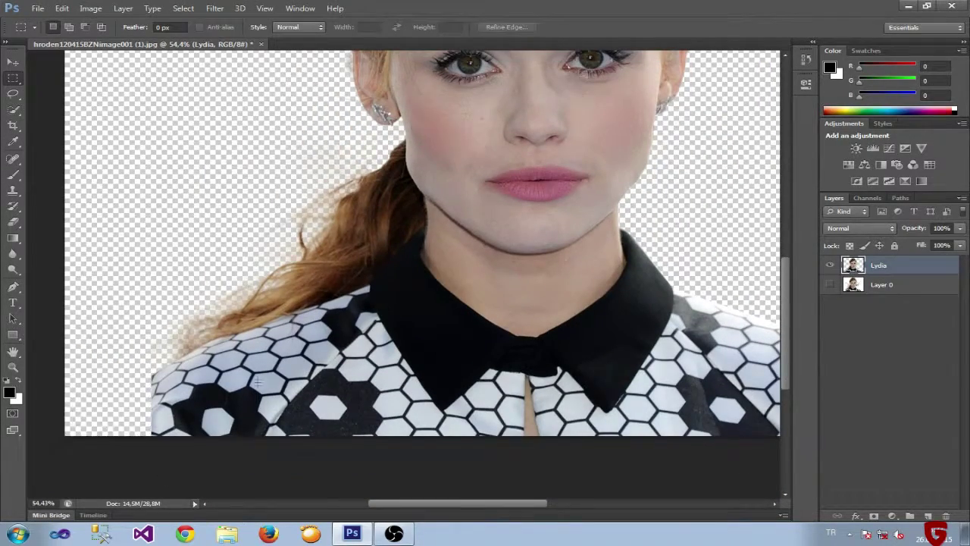
{"action": "scroll", "coordinate": [621, 435], "scroll_direction": "down", "scroll_amount": 2}
- Copy a blouse piece to a new layer, move it bottom-left and flip it horizontally
{"action": "key", "text": "ctrl+j"}
{"action": "key", "text": "v"}
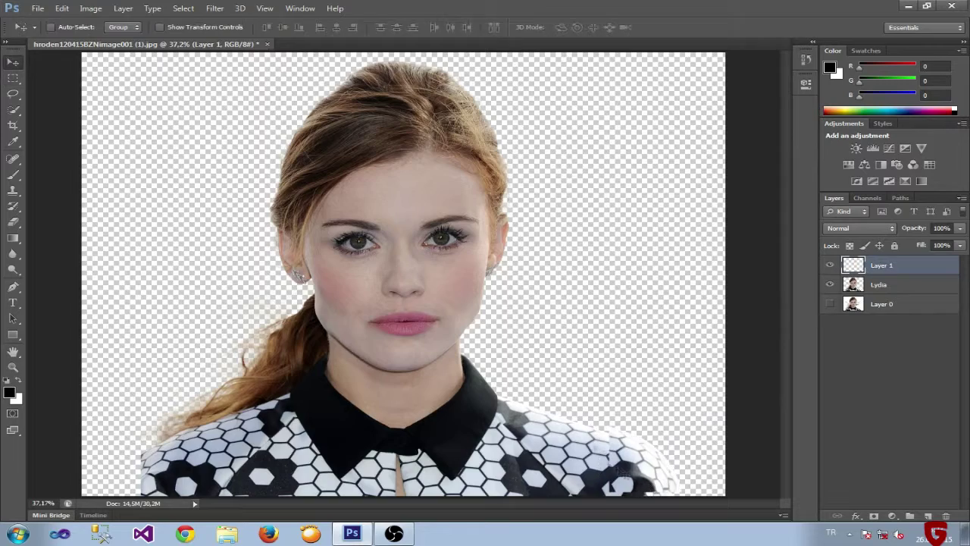
{"action": "key", "text": "ctrl+t"}
{"action": "mouse_move", "coordinate": [650, 489]}
{"action": "left_mouse_down"}
{"action": "mouse_move", "coordinate": [174, 485]}
{"action": "mouse_move", "coordinate": [200, 467]}
{"action": "left_mouse_up"}
{"action": "right_click", "coordinate": [194, 464]}
{"action": "left_click", "coordinate": [210, 440]}
{"action": "scroll", "coordinate": [149, 470], "scroll_direction": "down", "scroll_amount": 2}
{"action": "scroll", "coordinate": [152, 466], "scroll_direction": "up", "scroll_amount": 1}
{"action": "scroll", "coordinate": [201, 467], "scroll_direction": "up", "scroll_amount": 2}
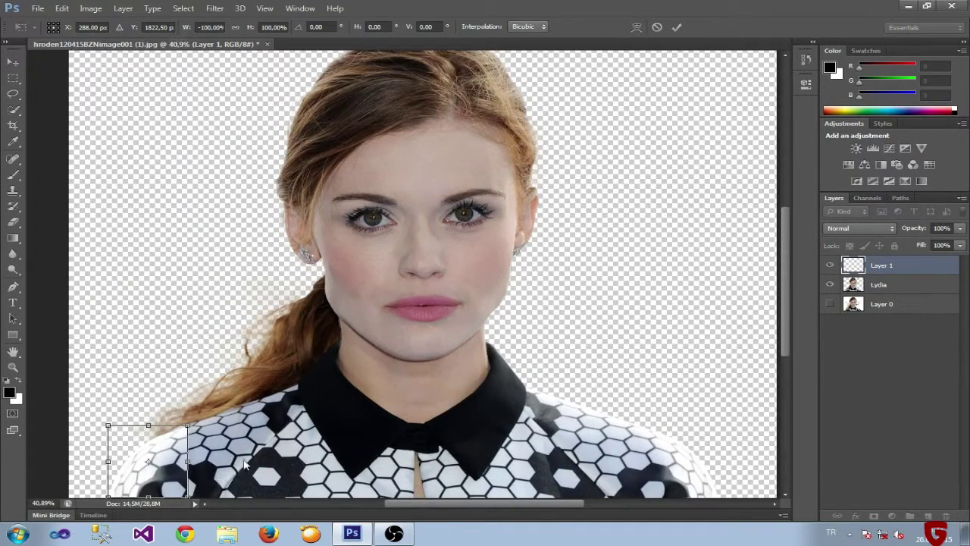
{"action": "key", "text": "Return"}
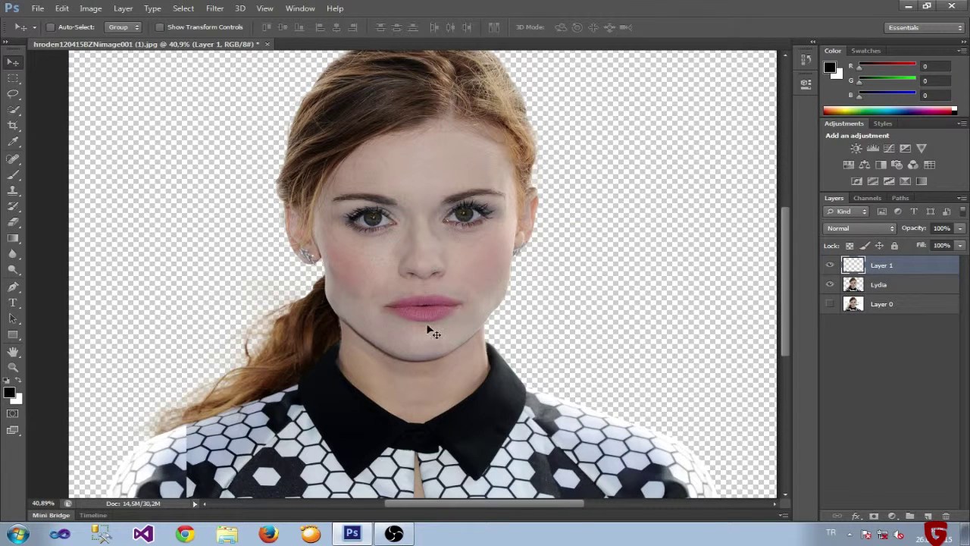
- Add a white mask to Layer 1, set the brush size, and add a Curves adjustment
{"action": "left_click", "coordinate": [890, 515]}
{"action": "key", "text": "b"}
{"action": "right_click", "coordinate": [158, 363]}
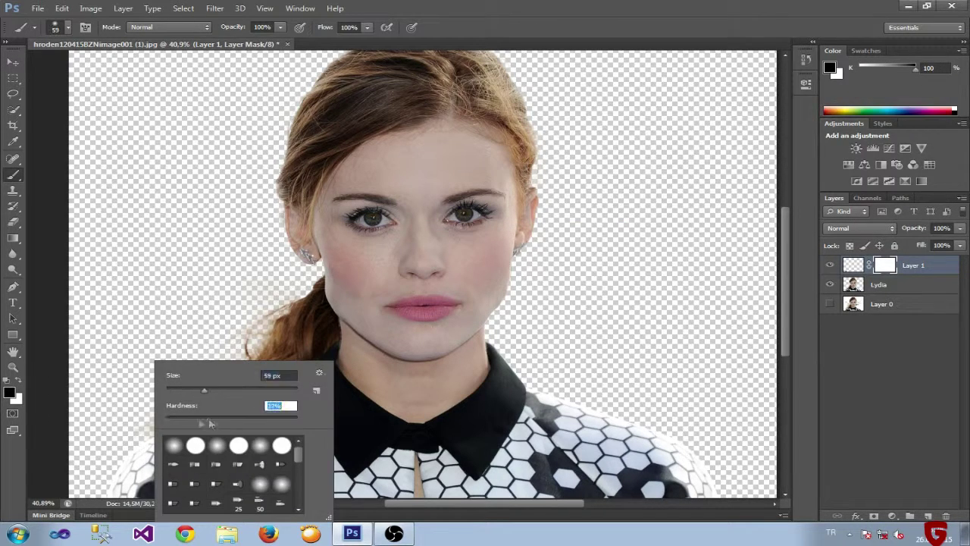
{"action": "key", "text": "Return"}
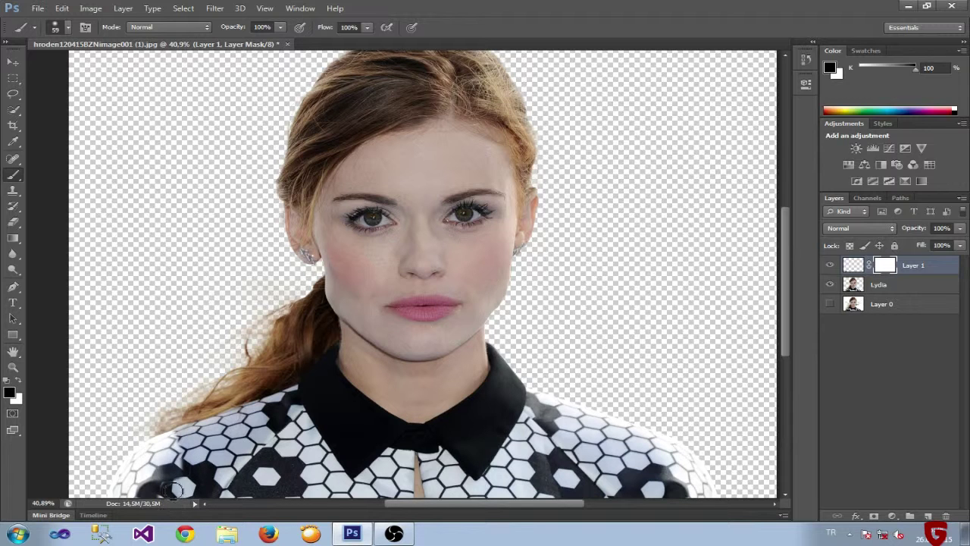
{"action": "left_click", "coordinate": [892, 516]}
{"action": "left_click", "coordinate": [842, 326]}
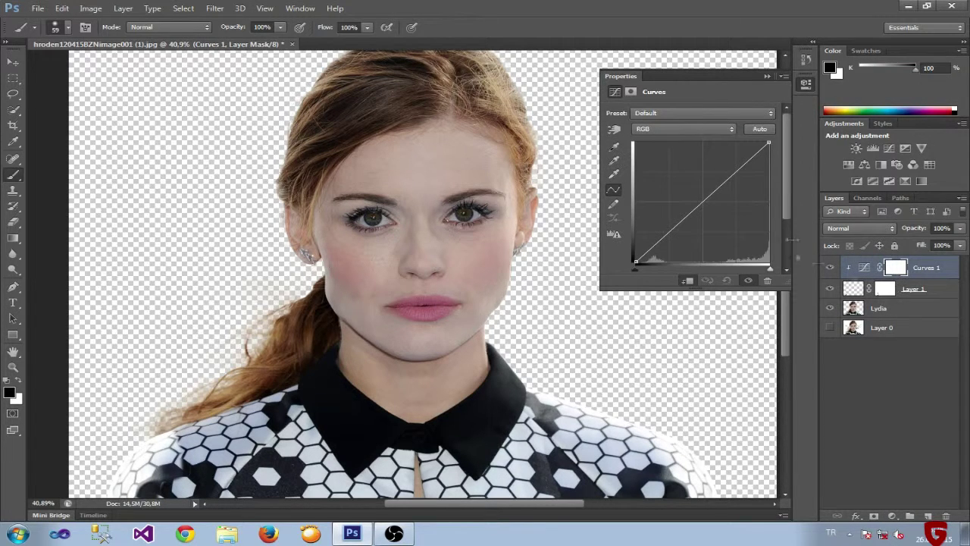
- Pull the Curves top point down to darken the portrait slightly
{"action": "left_click_drag", "start_coordinate": [768, 143], "coordinate": [770, 164]}
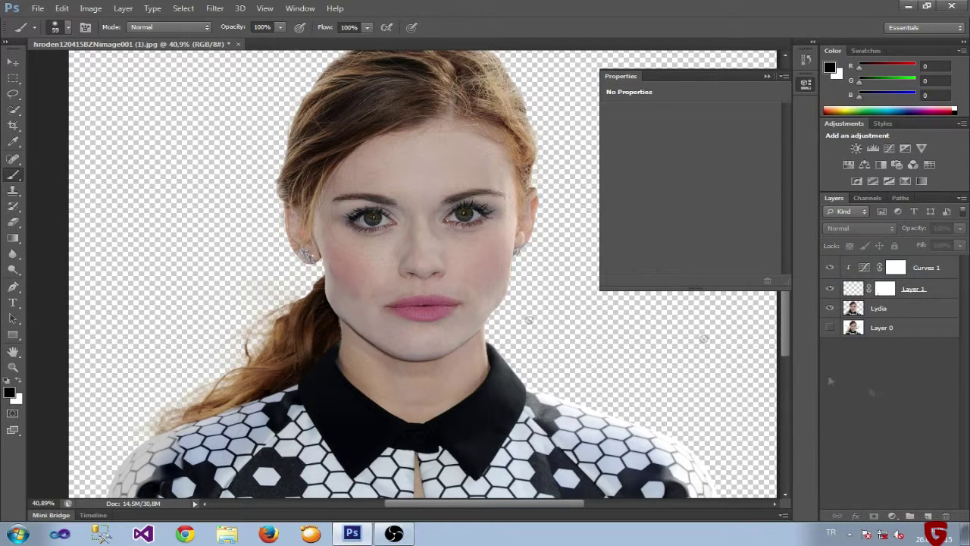
{"action": "key", "text": "v"}
{"action": "left_click", "coordinate": [169, 476]}
{"action": "key", "text": "Return"}
- Warp the Layer 1 shoulder patch, then merge the portrait layers into one
{"action": "left_click", "coordinate": [913, 289]}
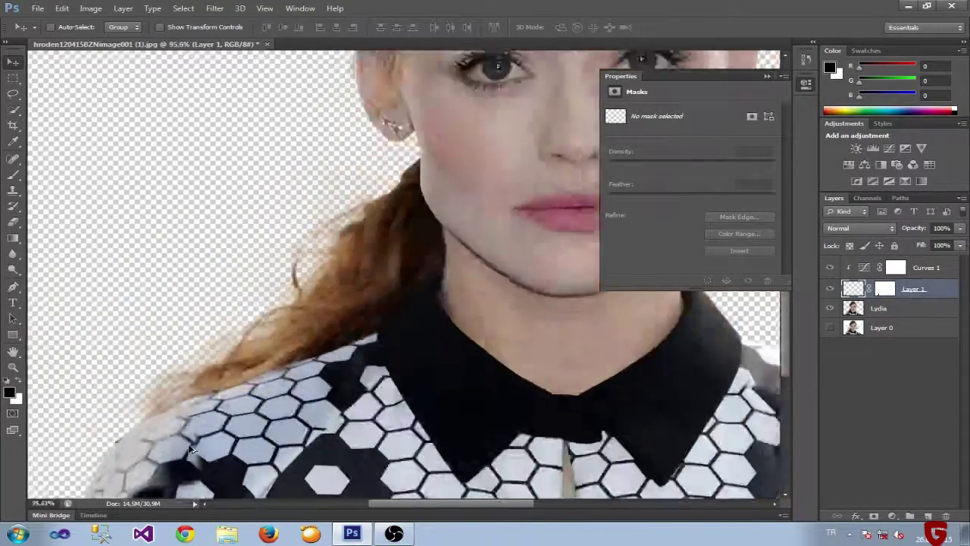
{"action": "key", "text": "ctrl+t"}
{"action": "right_click", "coordinate": [182, 471]}
{"action": "left_click", "coordinate": [212, 352]}
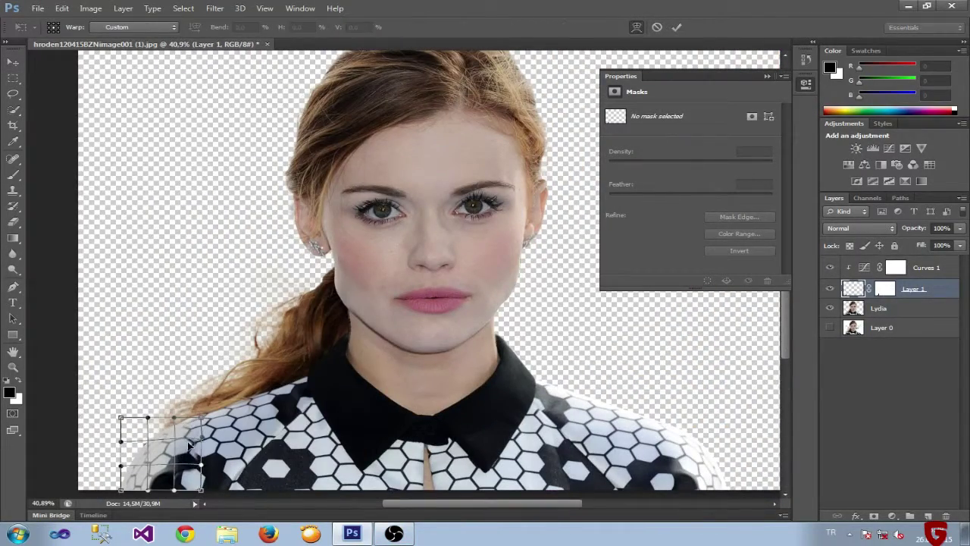
{"action": "key", "text": "Return"}
{"action": "key", "text": "ctrl+0"}
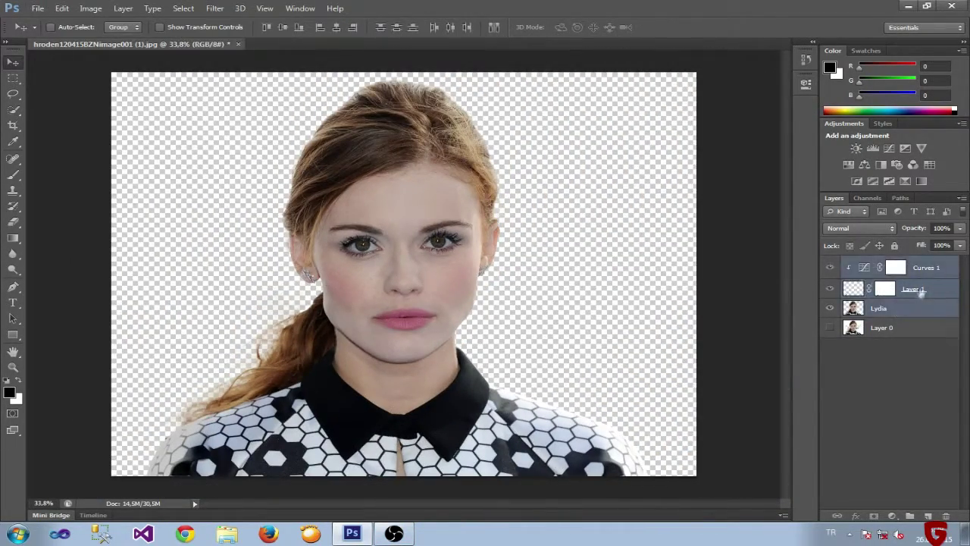
{"action": "key", "text": "ctrl+e"}
- Add a Color Balance adjustment pushing the left half to Cyan-Red +100
{"action": "key", "text": "m"}
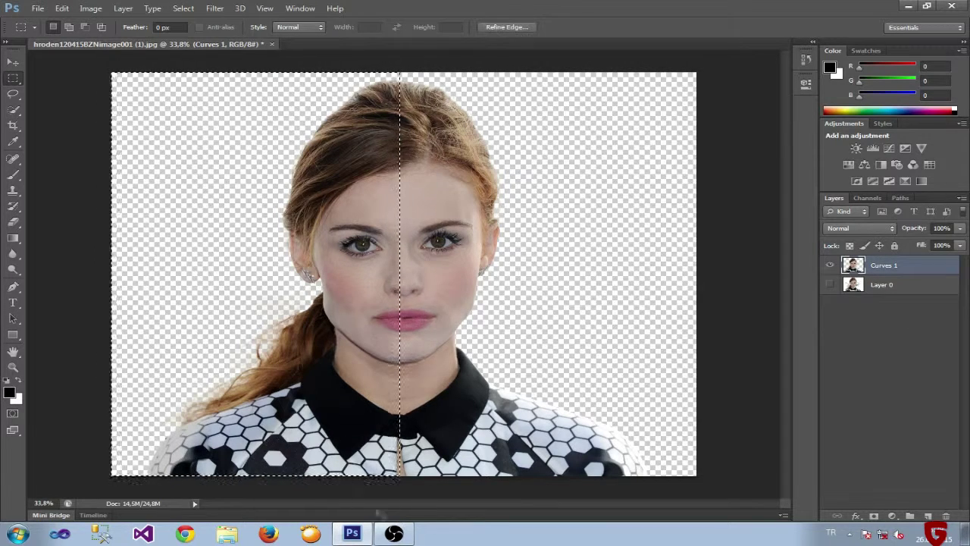
{"action": "left_click", "coordinate": [892, 516]}
{"action": "left_click", "coordinate": [855, 381]}
{"action": "left_click_drag", "start_coordinate": [668, 140], "coordinate": [732, 140]}
{"action": "left_click", "coordinate": [767, 76]}
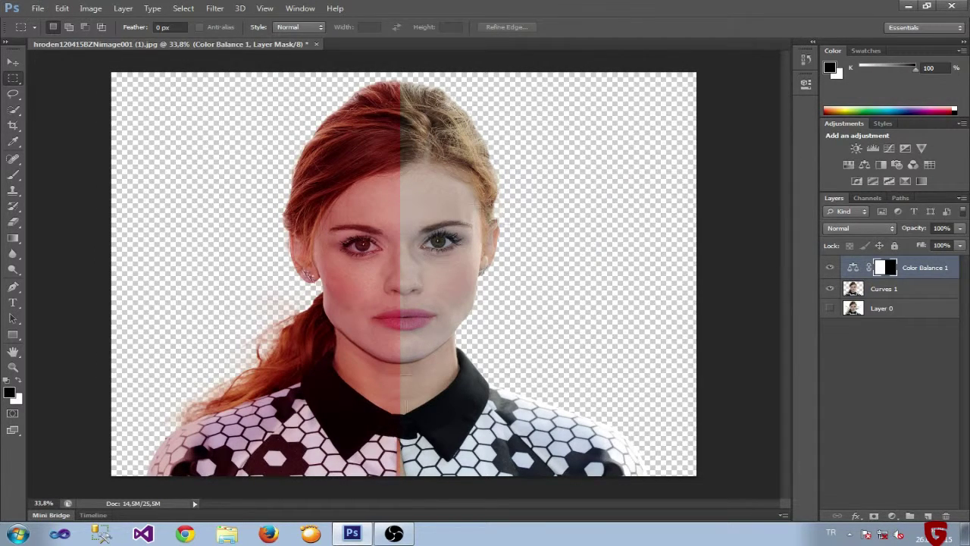
- Select the right half and add a Color Balance with Cyan-Red -100, Blue +84
{"action": "left_click_drag", "start_coordinate": [553, 153], "coordinate": [410, 489]}
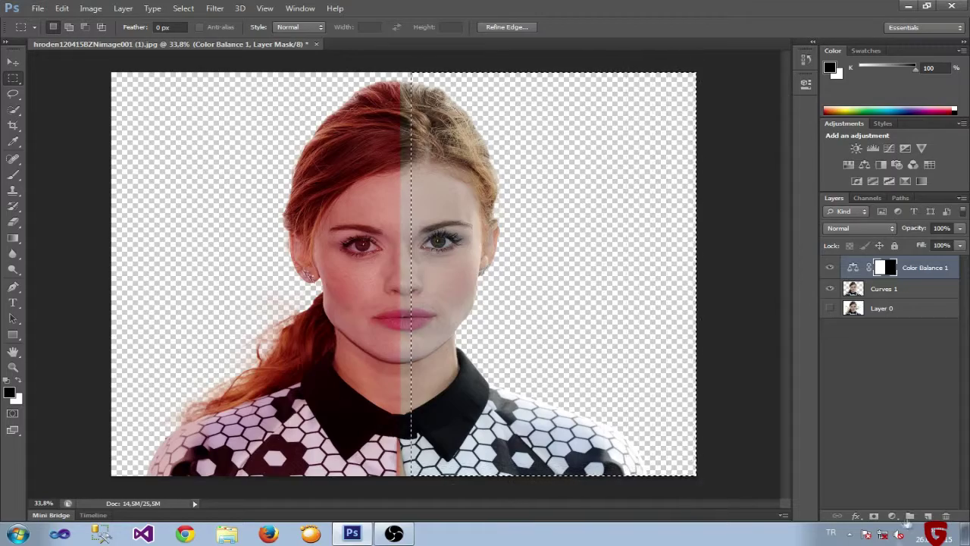
{"action": "left_click", "coordinate": [892, 516]}
{"action": "left_click", "coordinate": [856, 377]}
{"action": "left_click_drag", "start_coordinate": [669, 140], "coordinate": [610, 140]}
{"action": "left_click_drag", "start_coordinate": [670, 185], "coordinate": [720, 185]}
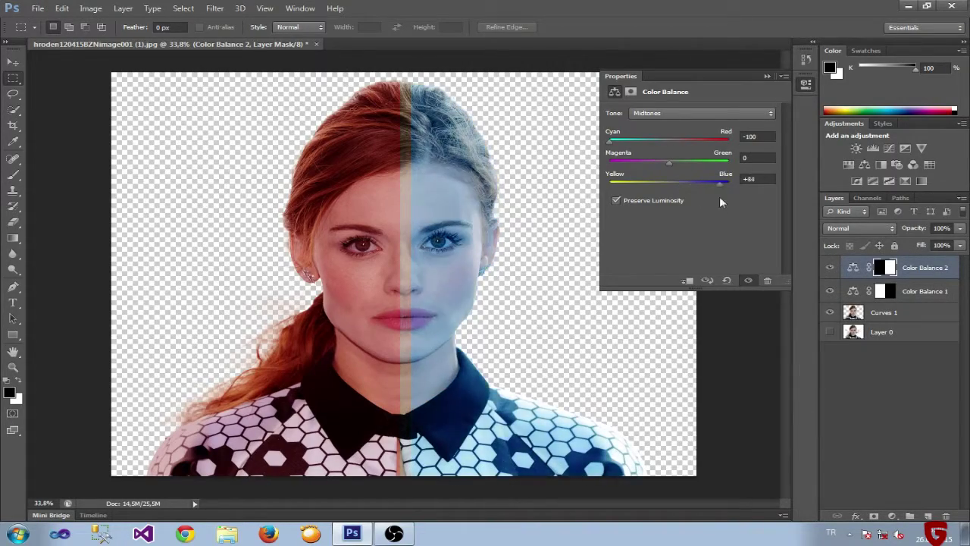
{"action": "left_click", "coordinate": [767, 77]}
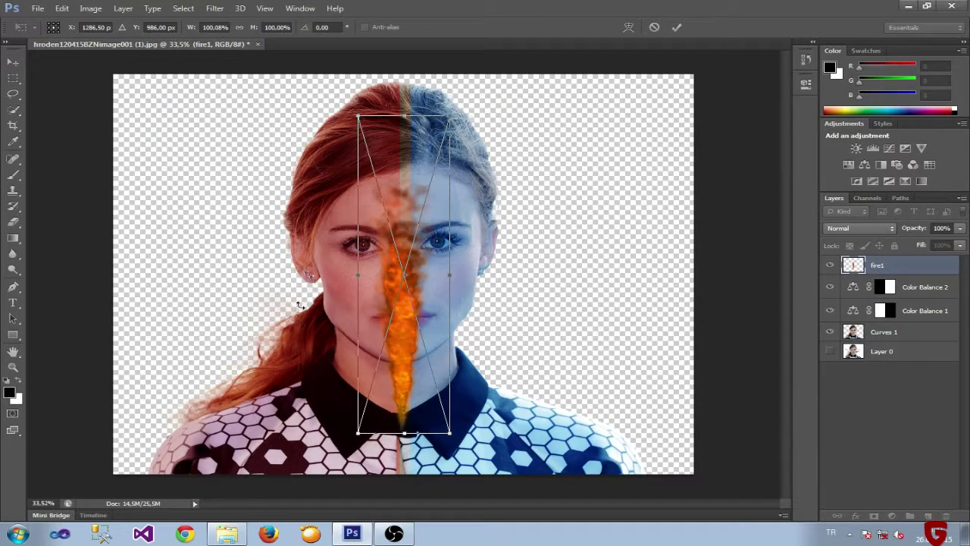
- Transform fire1 into a tall, narrow strip down the face's centre
{"action": "left_click_drag", "start_coordinate": [404, 115], "coordinate": [405, 49]}
{"action": "mouse_move", "coordinate": [450, 239]}
{"action": "left_mouse_down"}
{"action": "mouse_move", "coordinate": [384, 233]}
{"action": "mouse_move", "coordinate": [403, 309]}
{"action": "left_mouse_up"}
{"action": "key", "text": "Return"}
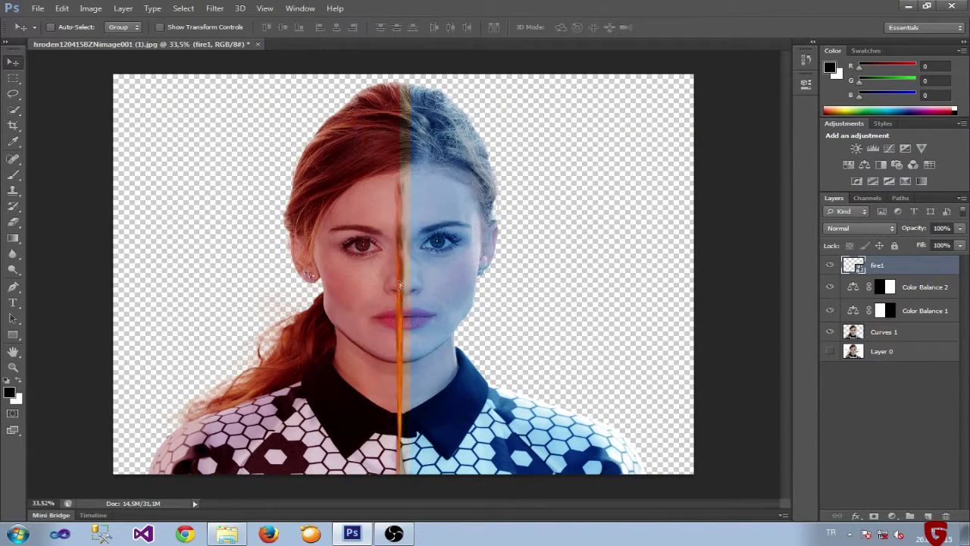
{"action": "key", "text": "ctrl+t"}
{"action": "key", "text": "Return"}
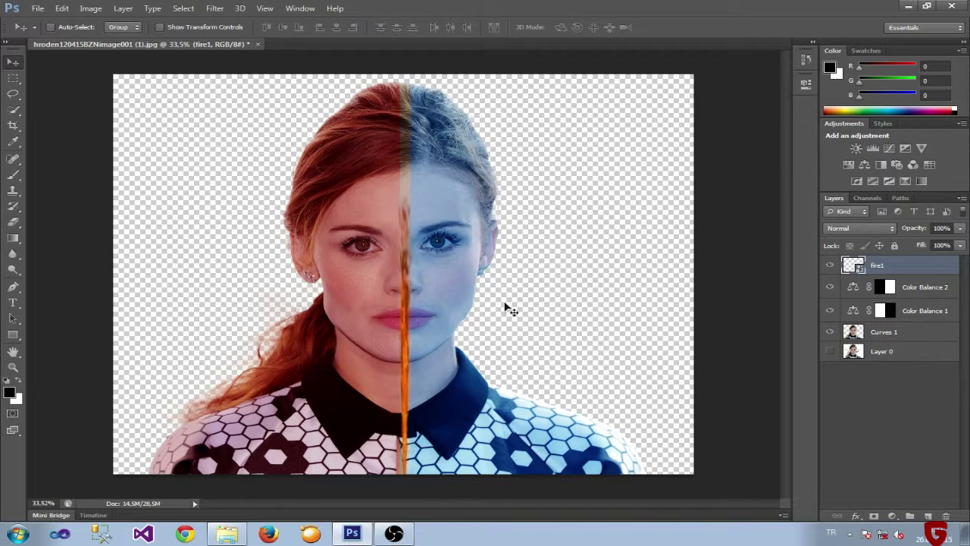
- Set fire1's blend mode to Divide
{"action": "left_click", "coordinate": [893, 229]}
{"action": "left_click", "coordinate": [856, 260]}
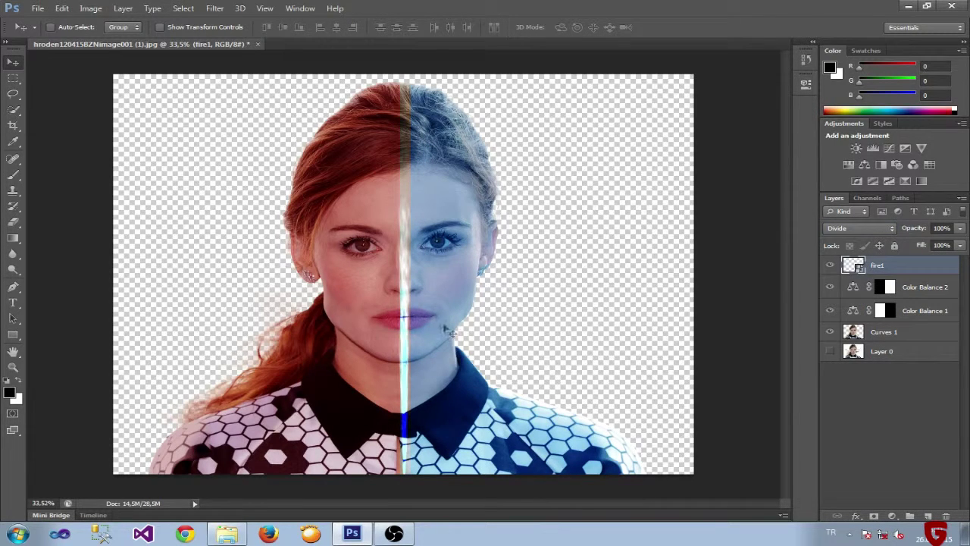
{"action": "left_click", "coordinate": [860, 228]}
{"action": "left_click", "coordinate": [847, 250]}
- Duplicate the fire strip, shift the copy upward, and add a white mask to it
{"action": "left_click_drag", "start_coordinate": [877, 266], "coordinate": [930, 516]}
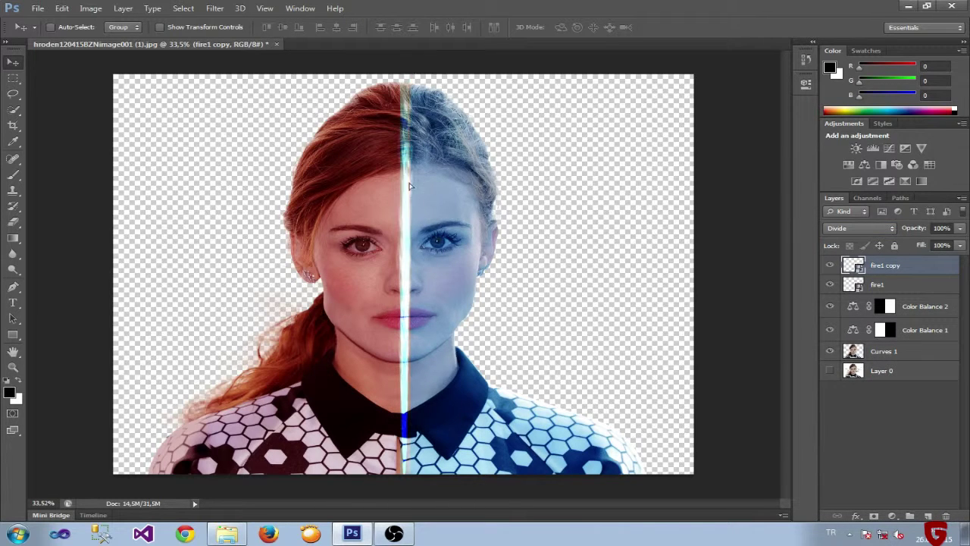
{"action": "left_click_drag", "start_coordinate": [408, 196], "coordinate": [407, 116]}
{"action": "left_click", "coordinate": [873, 515]}
- Set the brush size to 91 and select the fire1 layer
{"action": "type", "text": "b"}
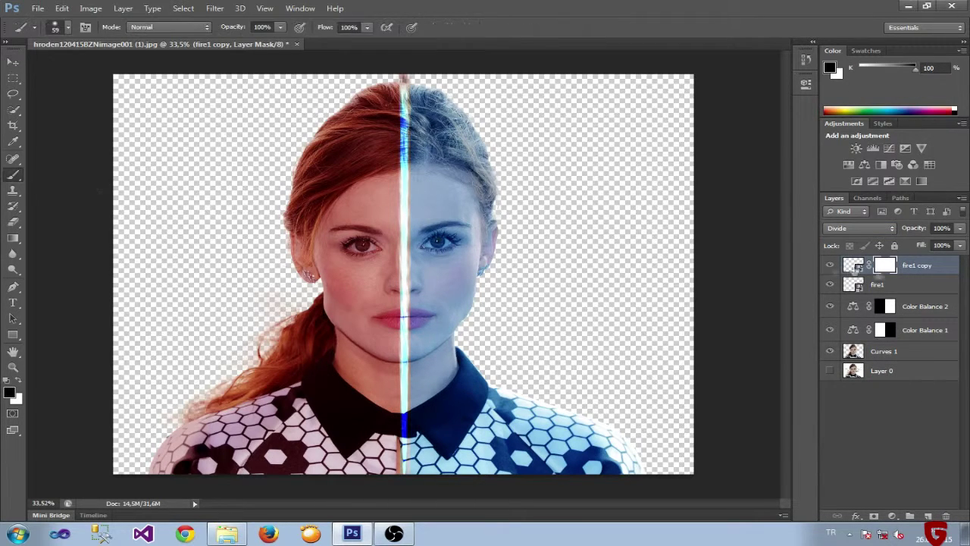
{"action": "type", "text": "19"}
{"action": "right_click", "coordinate": [244, 109]}
{"action": "type", "text": "91"}
{"action": "key", "text": "Return"}
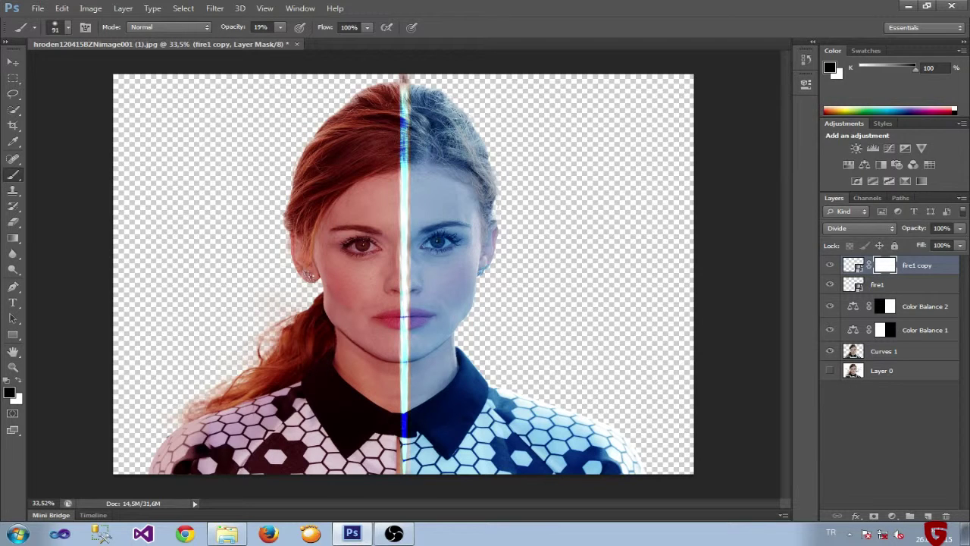
{"action": "scroll", "coordinate": [404, 274], "scroll_direction": "down", "scroll_amount": 2}
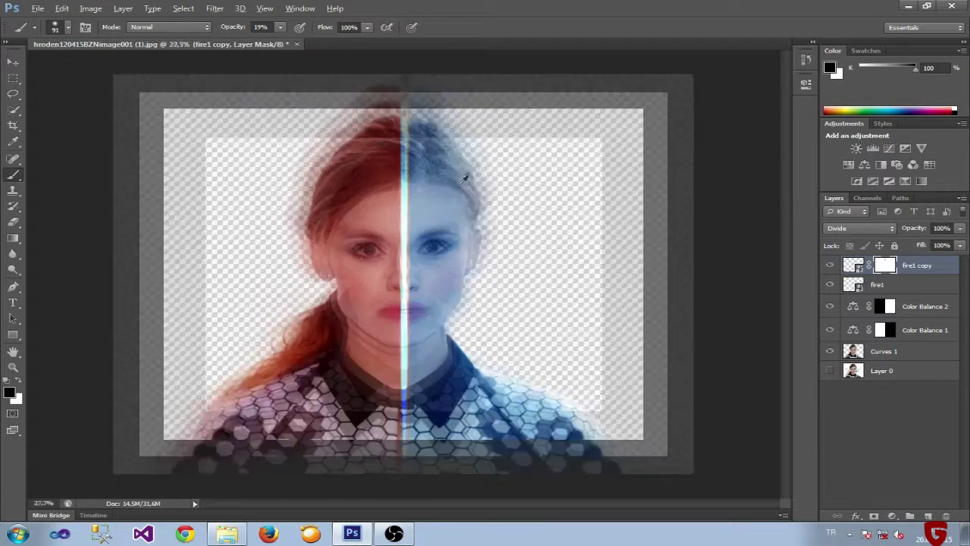
{"action": "left_click", "coordinate": [853, 265]}
{"action": "left_click", "coordinate": [932, 290]}
{"action": "left_click", "coordinate": [932, 290]}
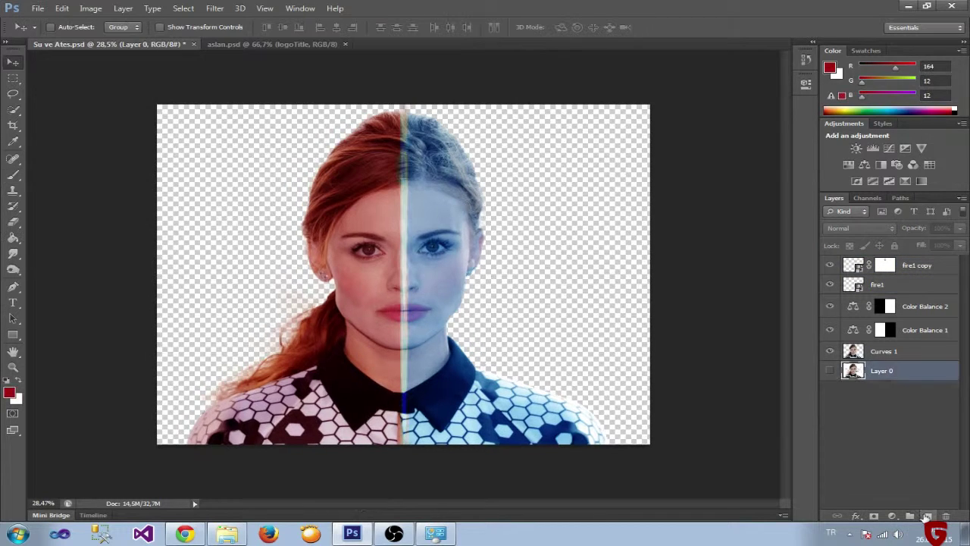
- Fill the new background layer with white
{"action": "left_click", "coordinate": [599, 129]}
{"action": "left_click", "coordinate": [13, 237]}
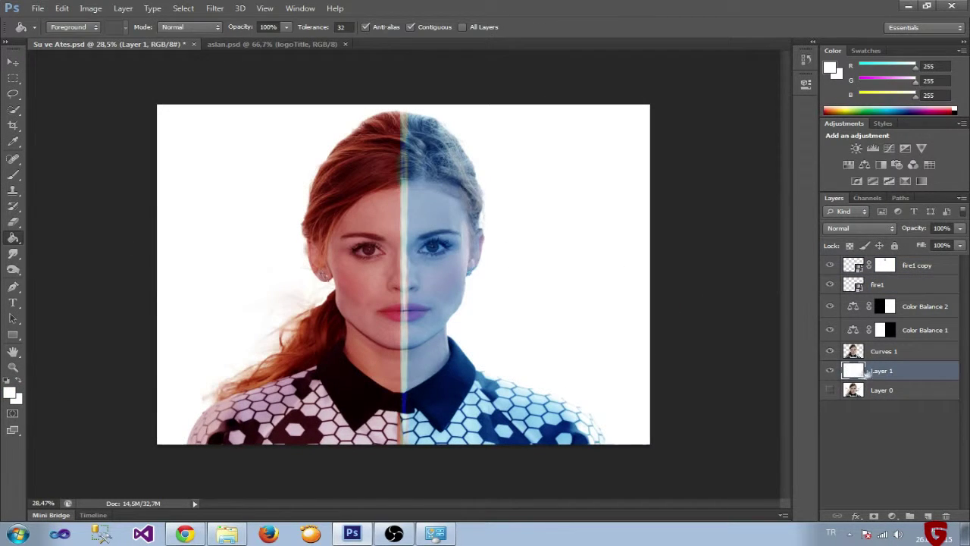
{"action": "left_click", "coordinate": [227, 227]}
- Add a Gradient Overlay to Layer 1 with a near-white-to-orange edited gradient
{"action": "double_click", "coordinate": [864, 372]}
{"action": "left_click", "coordinate": [739, 301]}
{"action": "left_click", "coordinate": [872, 210]}
{"action": "left_click_drag", "start_coordinate": [455, 76], "coordinate": [790, 135]}
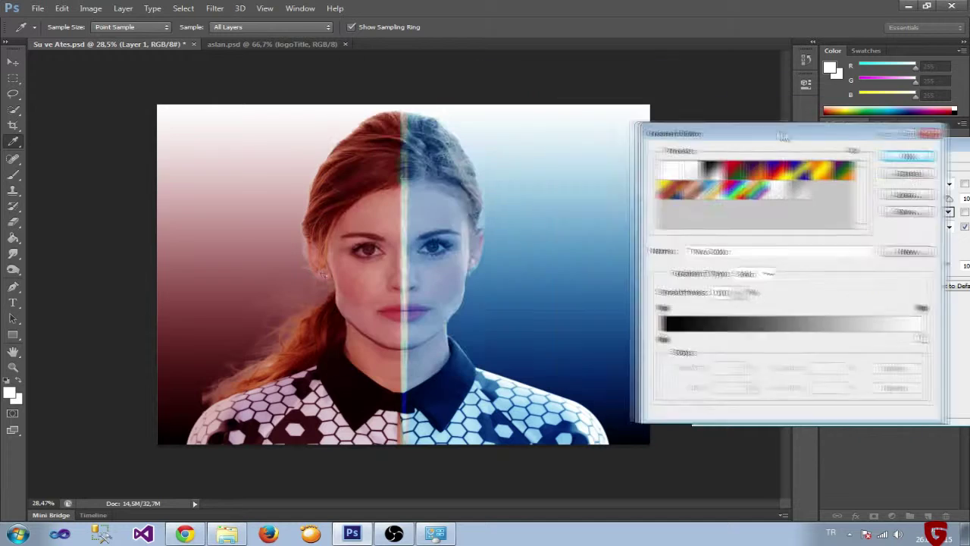
{"action": "double_click", "coordinate": [686, 341]}
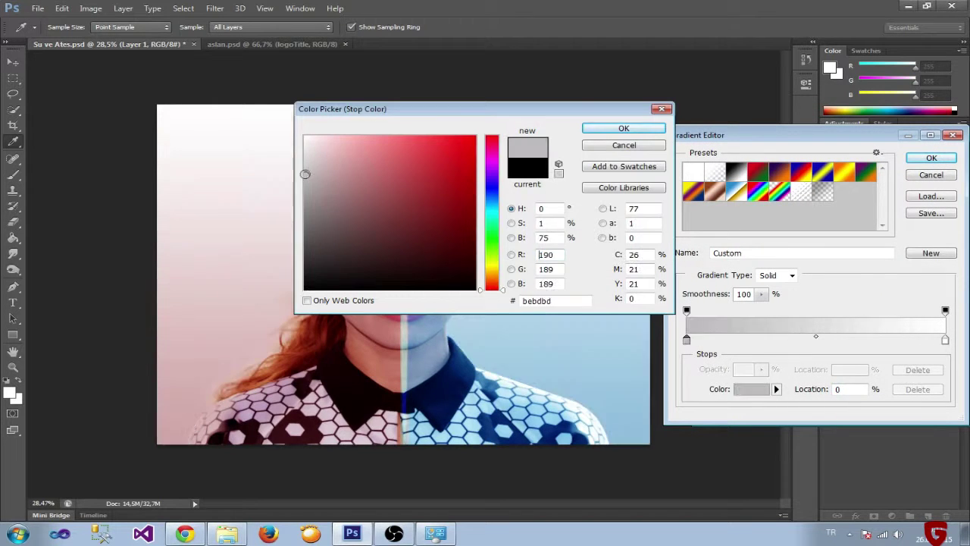
{"action": "left_click_drag", "start_coordinate": [306, 168], "coordinate": [308, 153]}
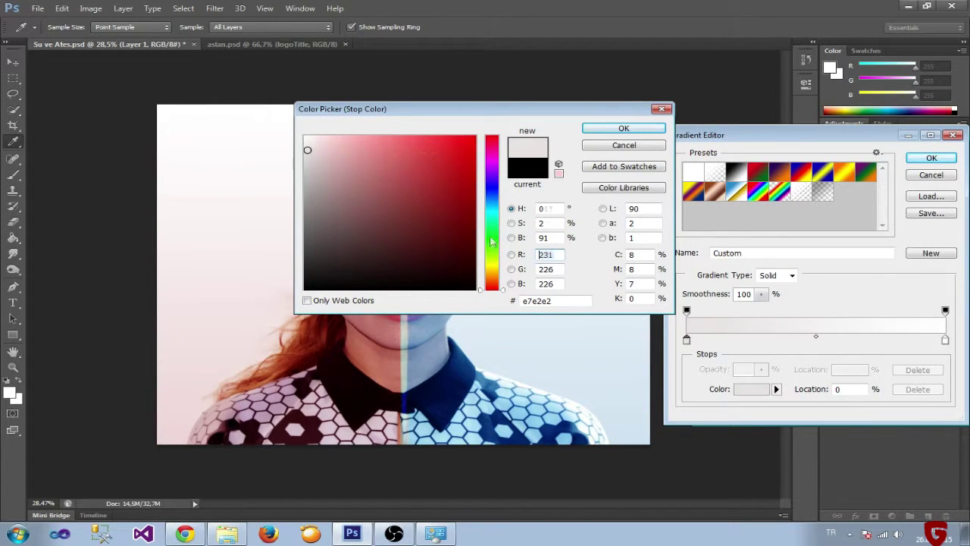
{"action": "left_click_drag", "start_coordinate": [491, 241], "coordinate": [496, 279]}
{"action": "left_click", "coordinate": [624, 128]}
{"action": "left_click", "coordinate": [931, 158]}
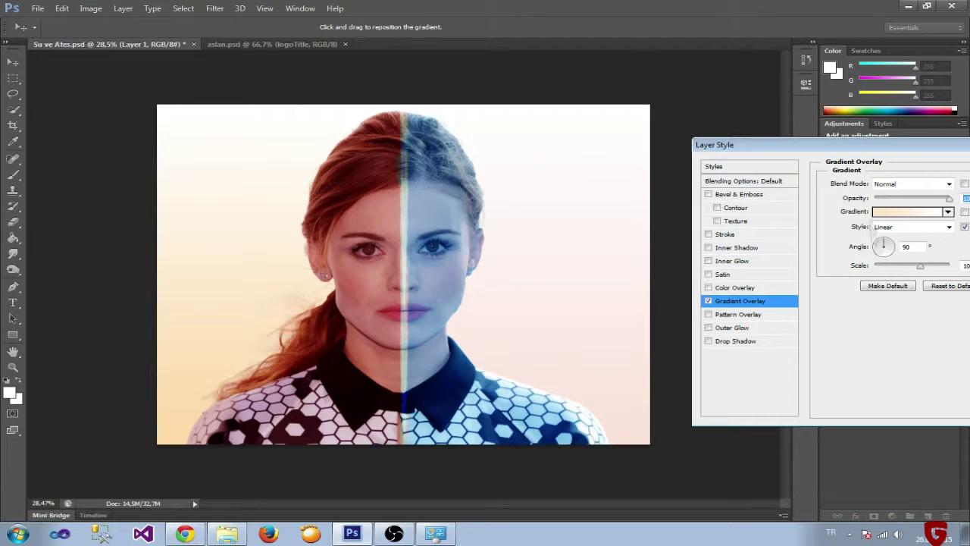
- Reverse the gradient, lower the overlay's opacity, and apply the style
{"action": "left_click", "coordinate": [965, 212]}
{"action": "left_click_drag", "start_coordinate": [874, 146], "coordinate": [715, 147]}
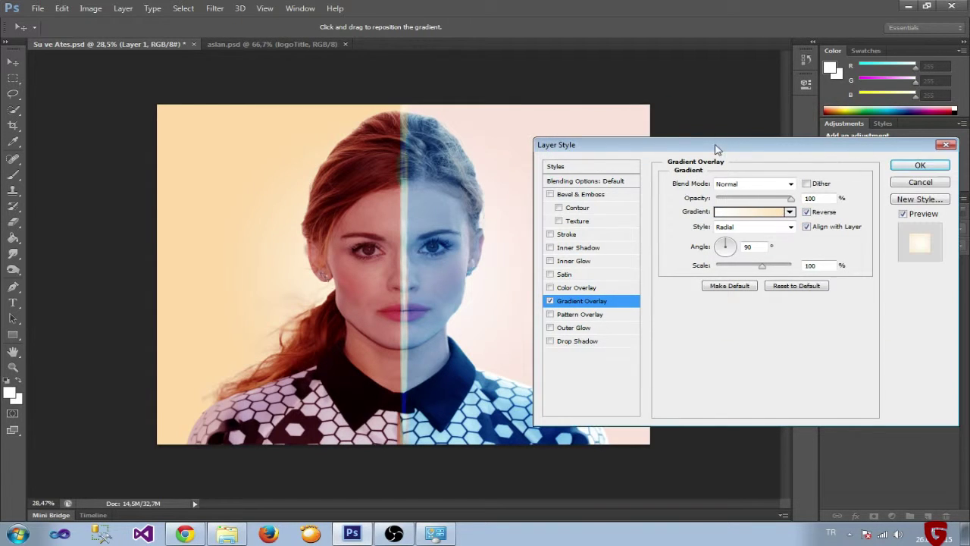
{"action": "left_click_drag", "start_coordinate": [790, 197], "coordinate": [752, 199]}
{"action": "left_click", "coordinate": [918, 166]}
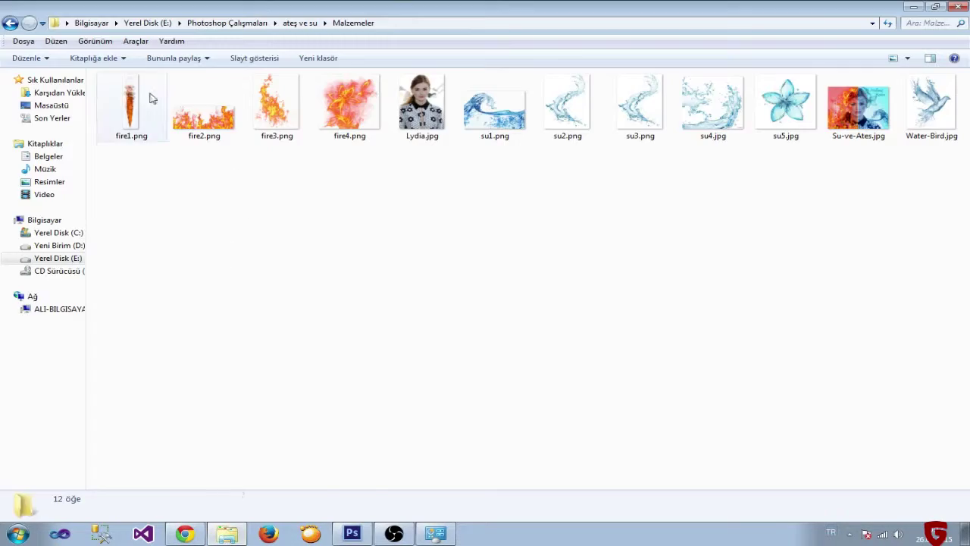
- Place the fire2 flames, shrunk and fitted along the lower-left edge of the portrait
{"action": "left_click", "coordinate": [189, 106]}
{"action": "mouse_move", "coordinate": [347, 536]}
{"action": "left_mouse_down"}
{"action": "mouse_move", "coordinate": [361, 204]}
{"action": "mouse_move", "coordinate": [362, 372]}
{"action": "left_mouse_up"}
{"action": "key", "text": "ctrl+t"}
{"action": "mouse_move", "coordinate": [567, 443]}
{"action": "left_mouse_down"}
{"action": "mouse_move", "coordinate": [335, 356]}
{"action": "mouse_move", "coordinate": [412, 410]}
{"action": "left_mouse_up"}
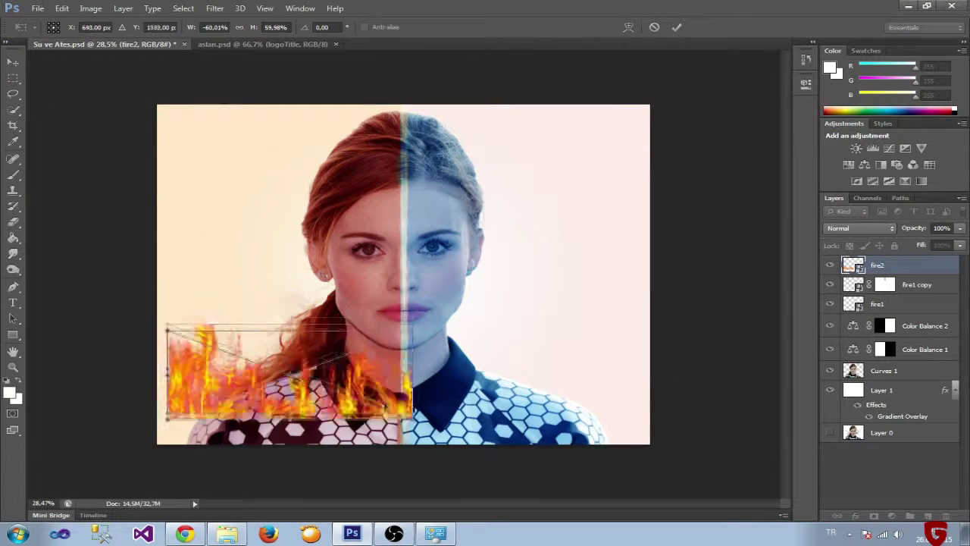
{"action": "left_click_drag", "start_coordinate": [227, 364], "coordinate": [199, 398]}
{"action": "key", "text": "Return"}
- Warp fire2 to stretch the flames upward along the left edge, then add a layer mask
{"action": "left_click_drag", "start_coordinate": [160, 356], "coordinate": [159, 237]}
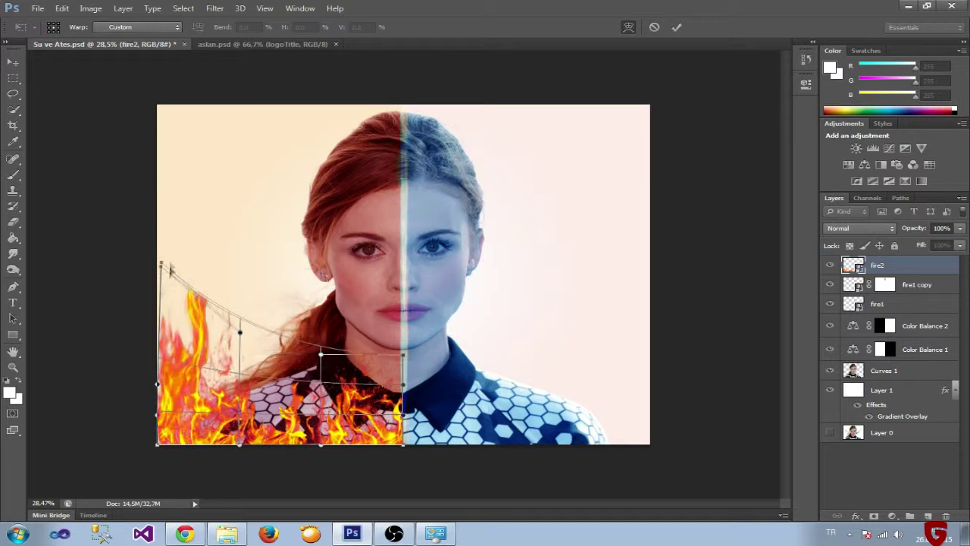
{"action": "mouse_move", "coordinate": [336, 348]}
{"action": "left_mouse_down"}
{"action": "mouse_move", "coordinate": [325, 308]}
{"action": "mouse_move", "coordinate": [249, 357]}
{"action": "left_mouse_up"}
{"action": "key", "text": "Return"}
{"action": "left_click", "coordinate": [874, 516]}
{"action": "left_click", "coordinate": [13, 176]}
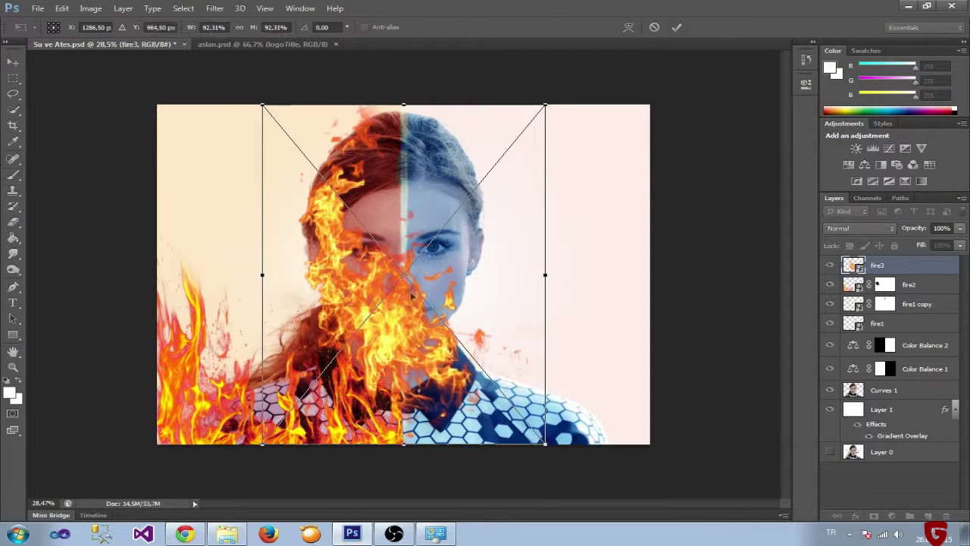
- Mirror fire3, rotate it about 35°, and set its blend mode to Multiply
{"action": "right_click", "coordinate": [419, 316]}
{"action": "left_click", "coordinate": [463, 486]}
{"action": "mouse_move", "coordinate": [576, 114]}
{"action": "left_mouse_down"}
{"action": "mouse_move", "coordinate": [479, 407]}
{"action": "mouse_move", "coordinate": [506, 340]}
{"action": "left_mouse_up"}
{"action": "key", "text": "Return"}
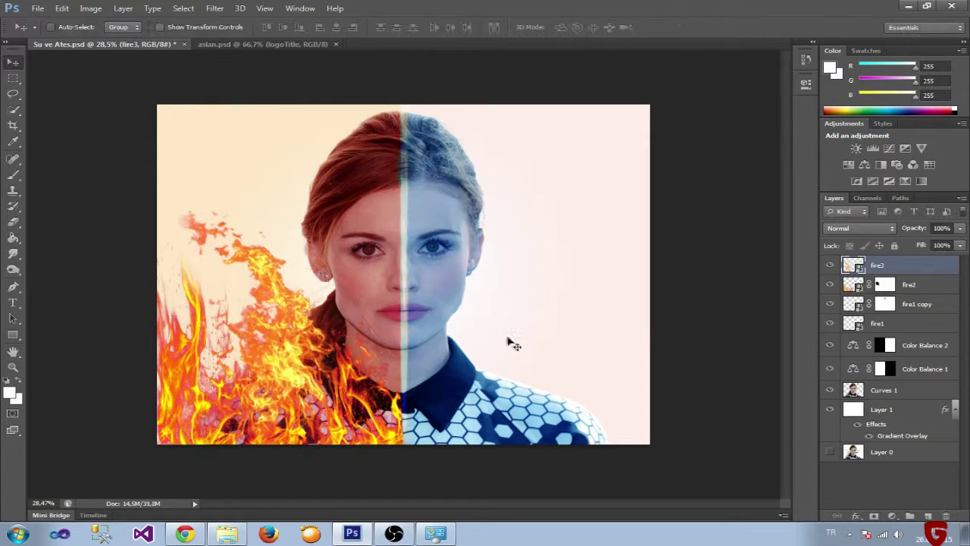
{"action": "left_click", "coordinate": [860, 228]}
{"action": "left_click", "coordinate": [849, 41]}
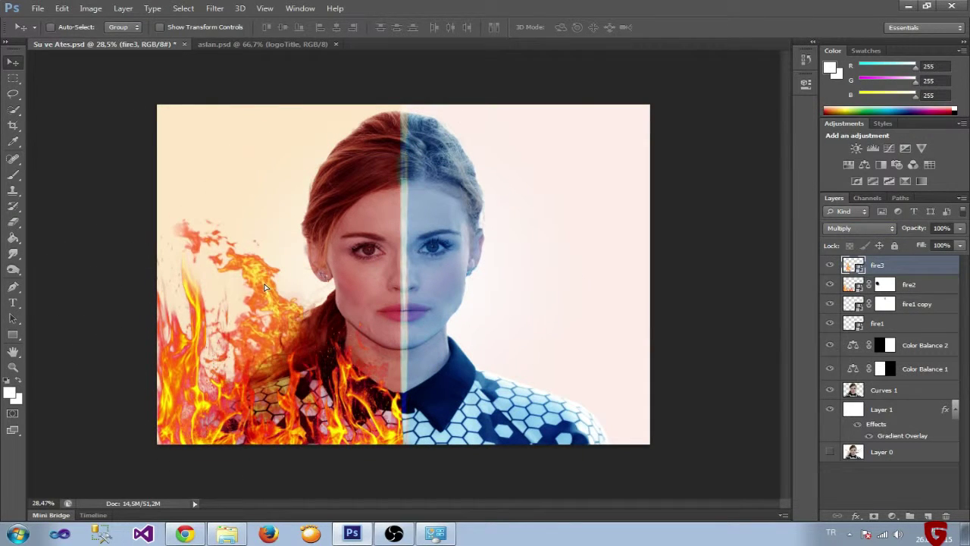
- Warp the fire2 flames again so they bend toward the face
{"action": "key", "text": "alt+bracketleft"}
{"action": "key", "text": "ctrl+t"}
{"action": "right_click", "coordinate": [311, 166]}
{"action": "left_click", "coordinate": [335, 197]}
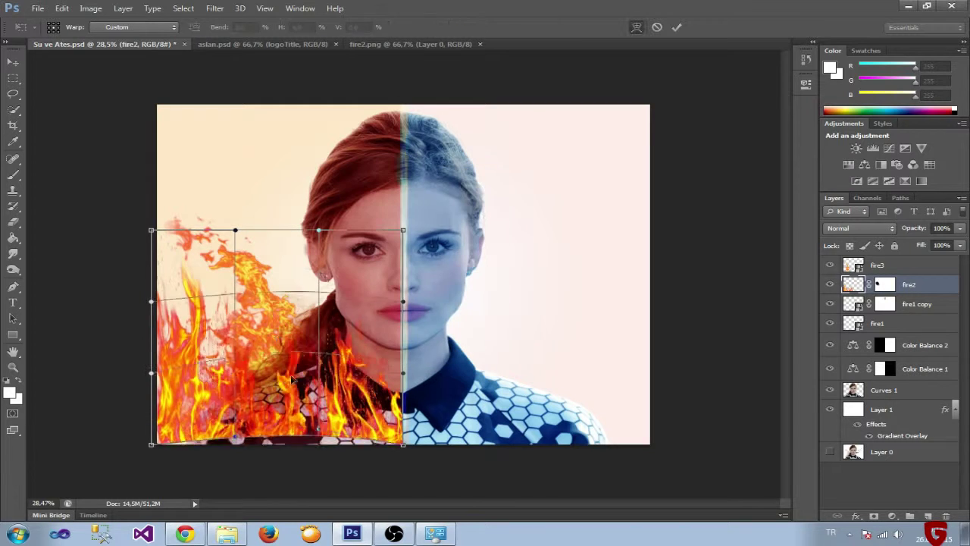
{"action": "left_click_drag", "start_coordinate": [227, 326], "coordinate": [216, 371]}
{"action": "key", "text": "Return"}
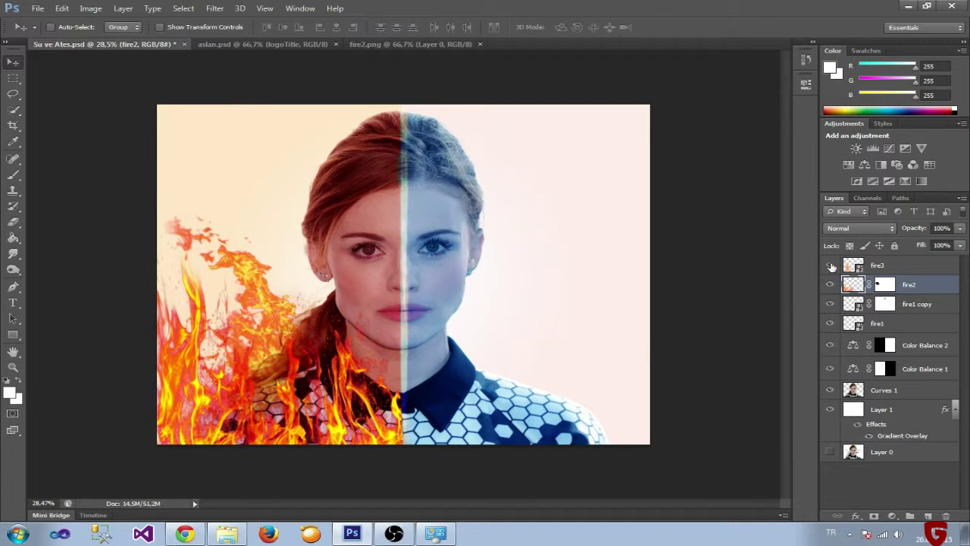
- Compare fire3 in Normal blend mode, then keep it on Multiply
{"action": "left_click", "coordinate": [880, 265]}
{"action": "left_click", "coordinate": [860, 228]}
{"action": "left_click", "coordinate": [863, 6]}
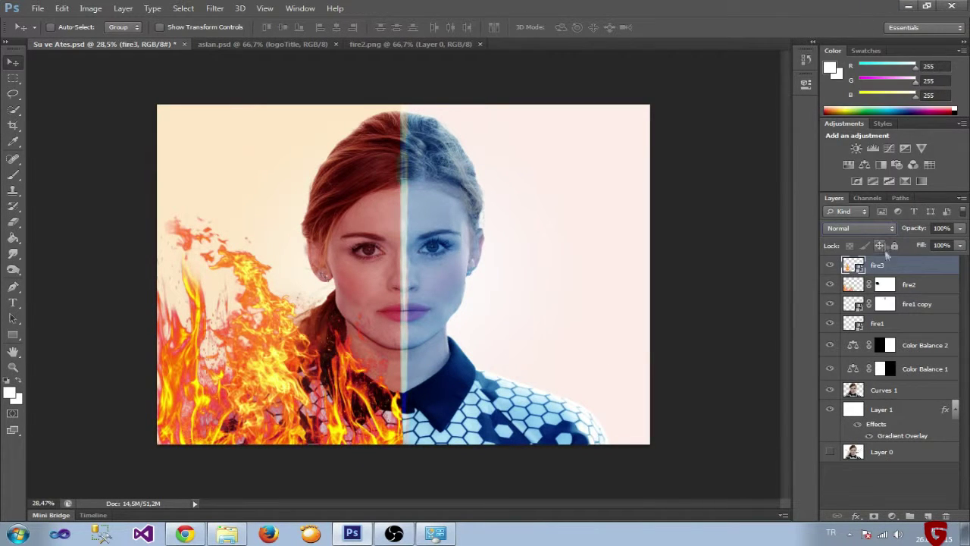
{"action": "left_click", "coordinate": [861, 228]}
{"action": "left_click", "coordinate": [860, 42]}
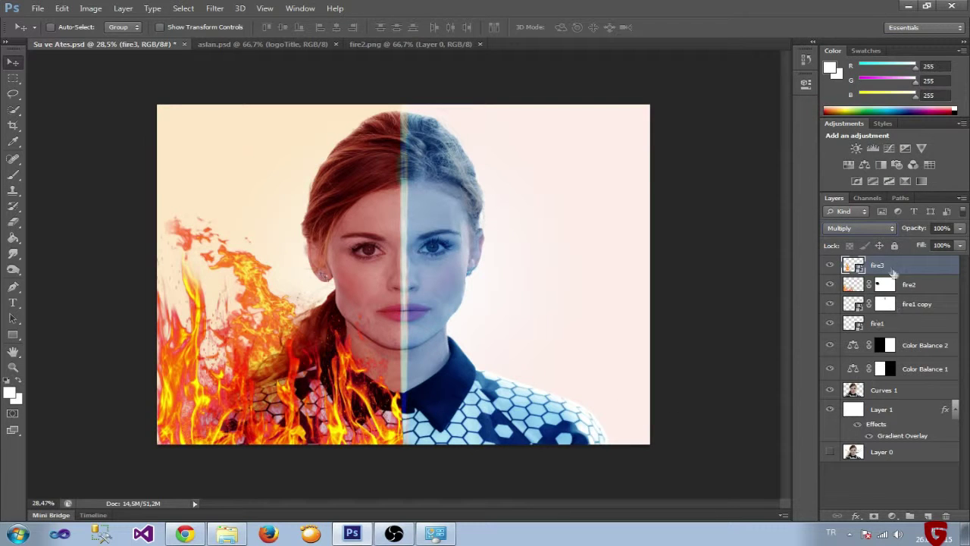
- Duplicate fire3, set the copy to Normal blend mode and 69% opacity
{"action": "key", "text": "ctrl+j"}
{"action": "left_click", "coordinate": [861, 228]}
{"action": "left_click", "coordinate": [861, 228]}
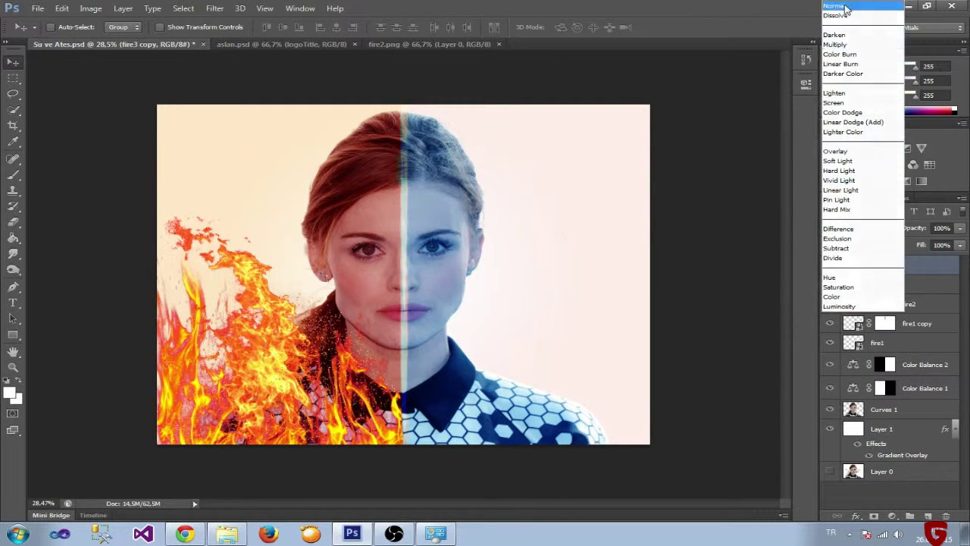
{"action": "left_click", "coordinate": [863, 6]}
{"action": "key", "text": "Delete"}
{"action": "key", "text": "ctrl+j"}
{"action": "left_click", "coordinate": [866, 228]}
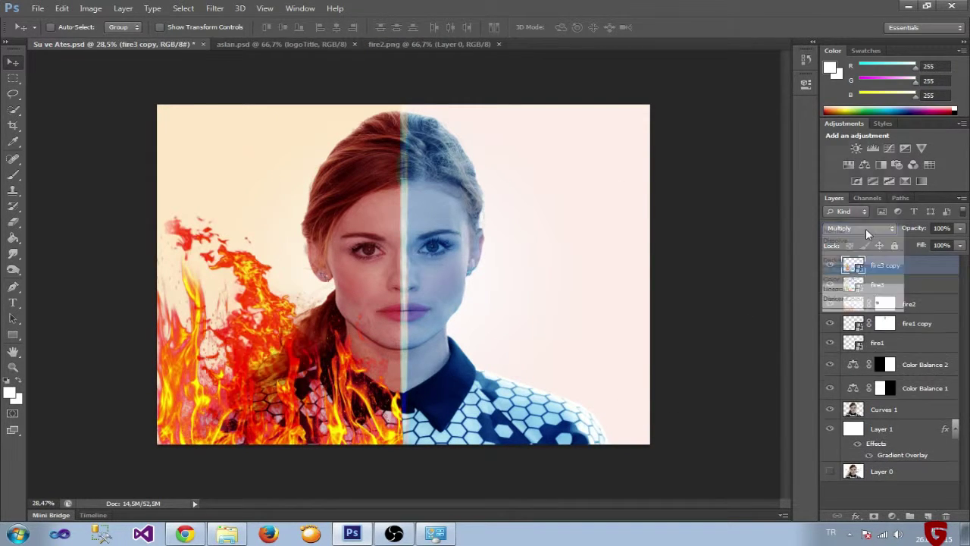
{"action": "left_click", "coordinate": [862, 6]}
{"action": "left_click_drag", "start_coordinate": [919, 228], "coordinate": [911, 231]}
{"action": "left_click_drag", "start_coordinate": [836, 265], "coordinate": [921, 231]}
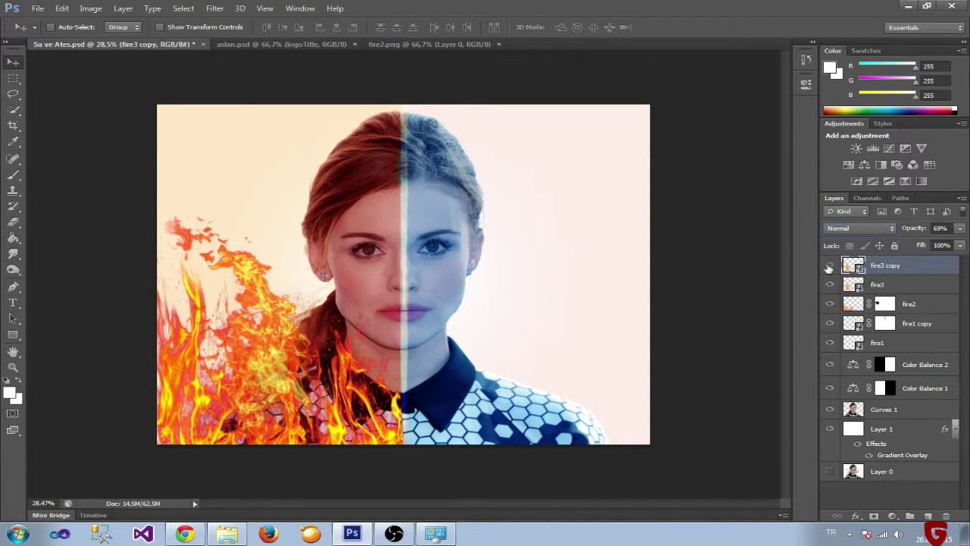
- Place the fire4 flower, flipped vertically, scaled and rotated onto the left-side hair
{"action": "left_click", "coordinate": [227, 533]}
{"action": "left_click_drag", "start_coordinate": [346, 99], "coordinate": [403, 273]}
{"action": "right_click", "coordinate": [493, 298]}
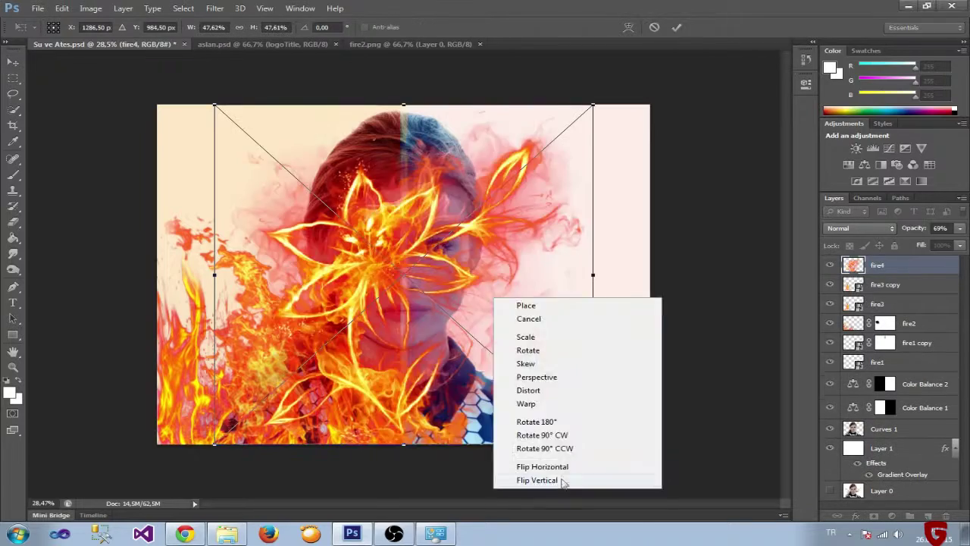
{"action": "left_click", "coordinate": [565, 480]}
{"action": "mouse_move", "coordinate": [448, 323]}
{"action": "left_mouse_down"}
{"action": "mouse_move", "coordinate": [491, 258]}
{"action": "mouse_move", "coordinate": [343, 276]}
{"action": "left_mouse_up"}
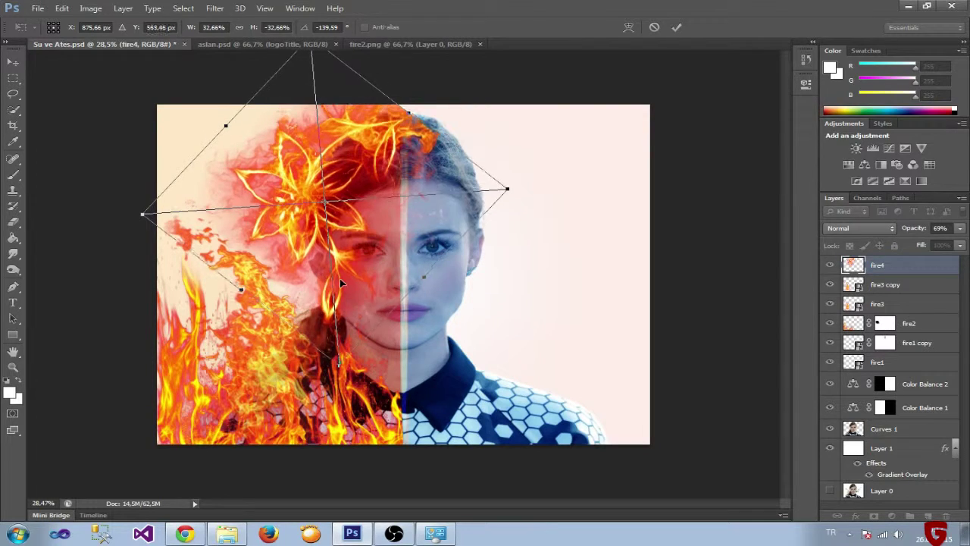
{"action": "key", "text": "Return"}
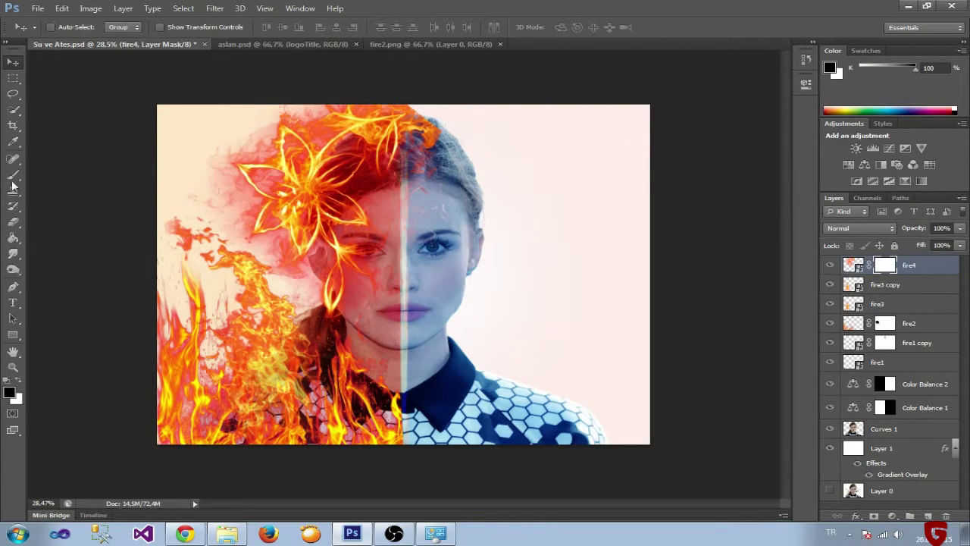
- Paint the fire4 mask at full brush opacity, then target fire2's mask and fit the view
{"action": "left_click", "coordinate": [12, 180]}
{"action": "scroll", "coordinate": [424, 228], "scroll_direction": "up", "scroll_amount": 5}
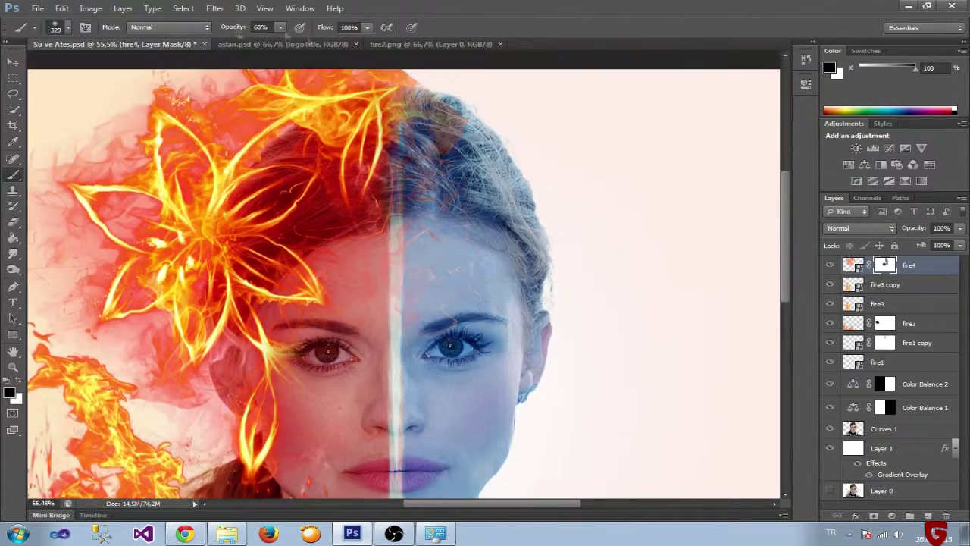
{"action": "key", "text": "0"}
{"action": "scroll", "coordinate": [398, 235], "scroll_direction": "down", "scroll_amount": 1}
{"action": "scroll", "coordinate": [398, 235], "scroll_direction": "down", "scroll_amount": 2}
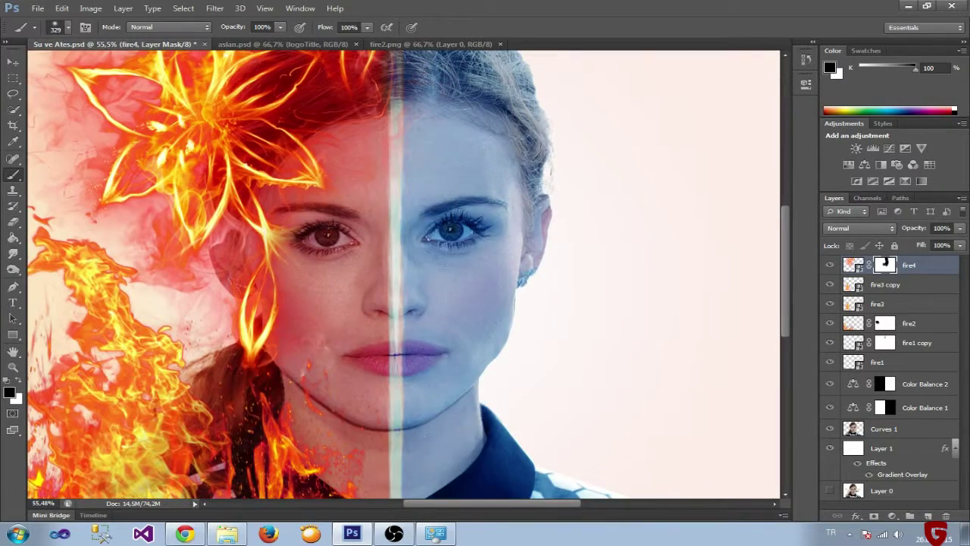
{"action": "scroll", "coordinate": [398, 235], "scroll_direction": "down", "scroll_amount": 2}
{"action": "left_click", "coordinate": [909, 323]}
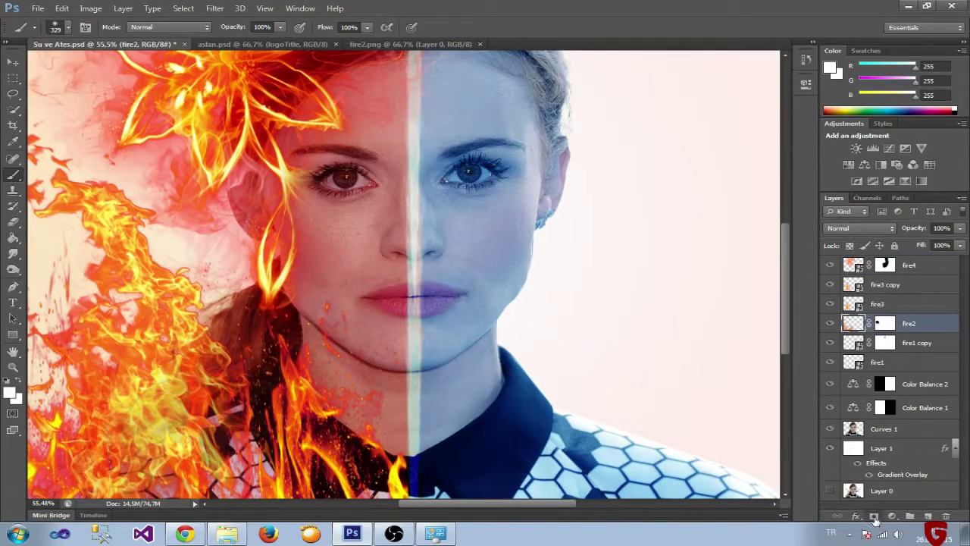
{"action": "left_click", "coordinate": [884, 323]}
{"action": "key", "text": "ctrl+0"}
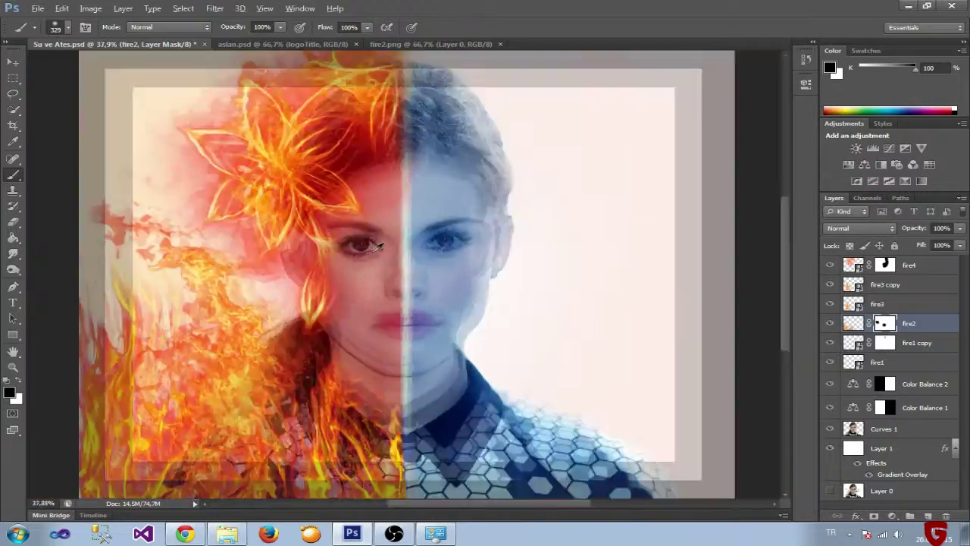
- Place the su1 water wave enlarged and mirrored at lower right, blended with Multiply
{"action": "left_click", "coordinate": [227, 533]}
{"action": "key", "text": "s"}
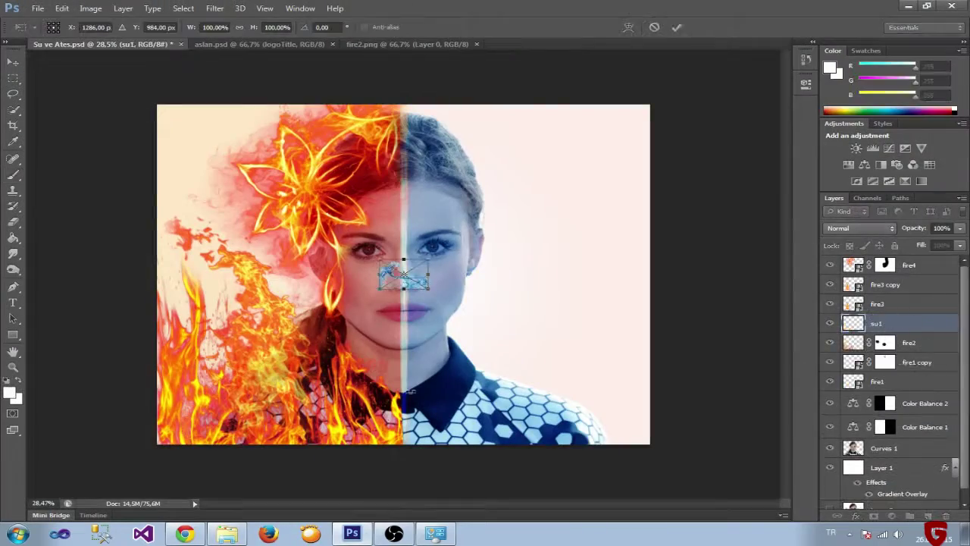
{"action": "left_click_drag", "start_coordinate": [368, 538], "coordinate": [436, 304]}
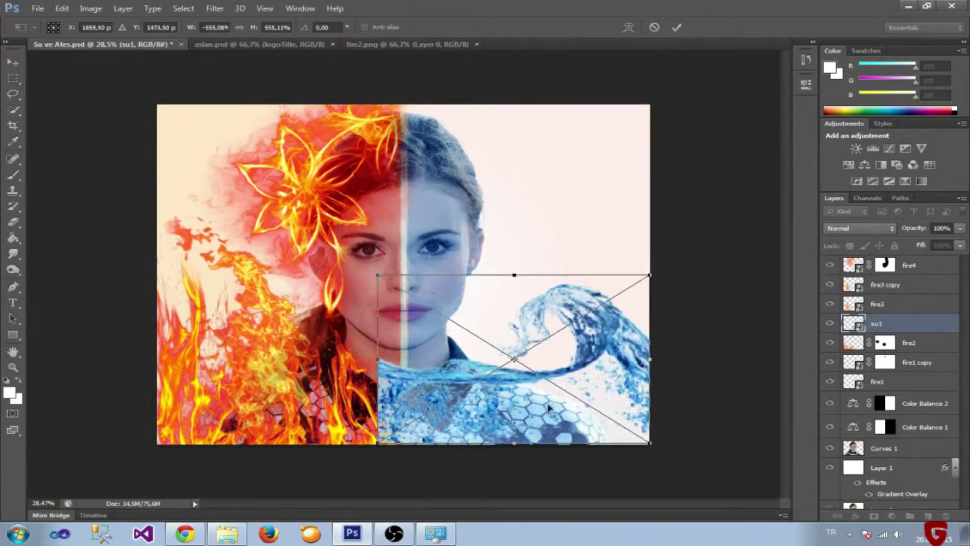
{"action": "left_click_drag", "start_coordinate": [521, 407], "coordinate": [620, 426]}
{"action": "key", "text": "Return"}
{"action": "key", "text": "b"}
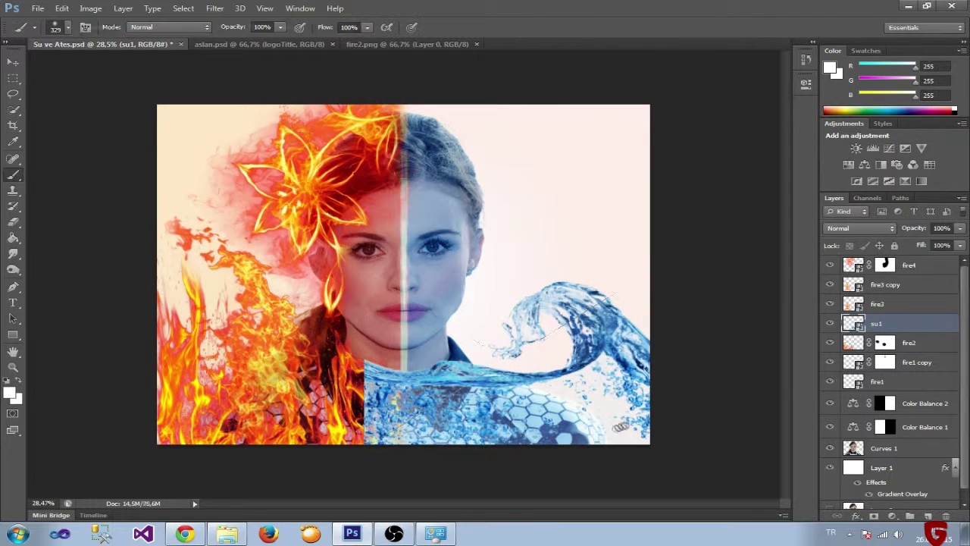
{"action": "left_click", "coordinate": [861, 229]}
{"action": "left_click", "coordinate": [860, 55]}
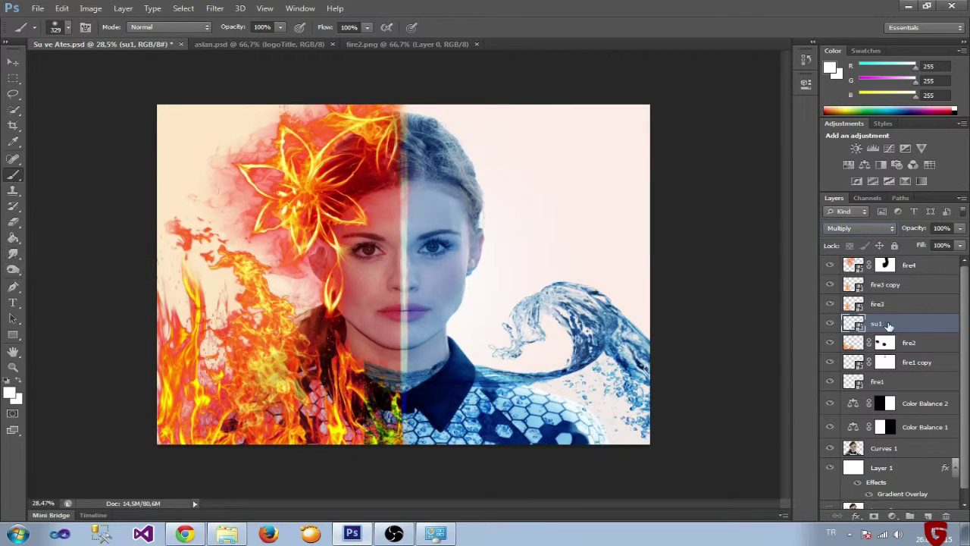
- Group the fire layers as 'fire' and add a layer mask to the water layer
{"action": "left_click", "coordinate": [914, 349], "text": "shift"}
{"action": "key", "text": "ctrl+g"}
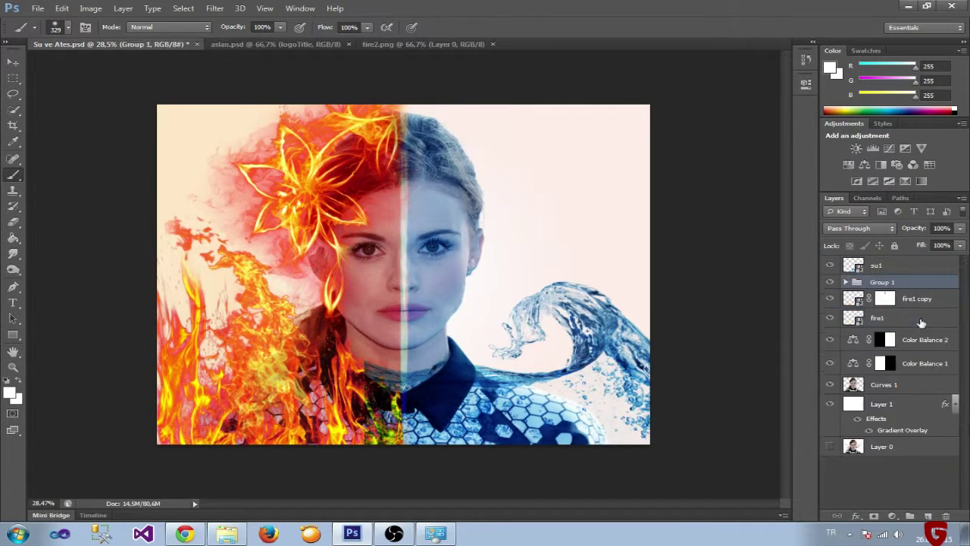
{"action": "left_click_drag", "start_coordinate": [909, 276], "coordinate": [885, 266]}
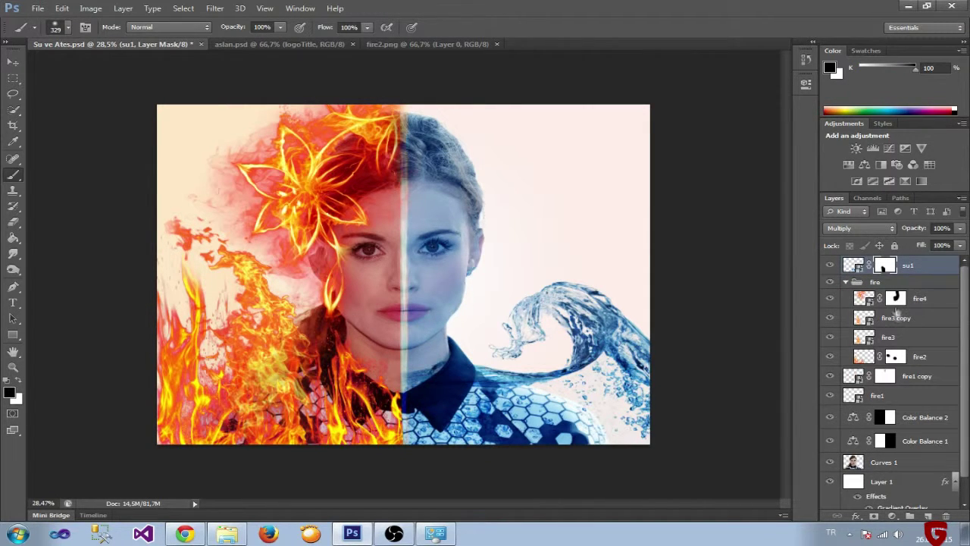
{"action": "left_click", "coordinate": [895, 298]}
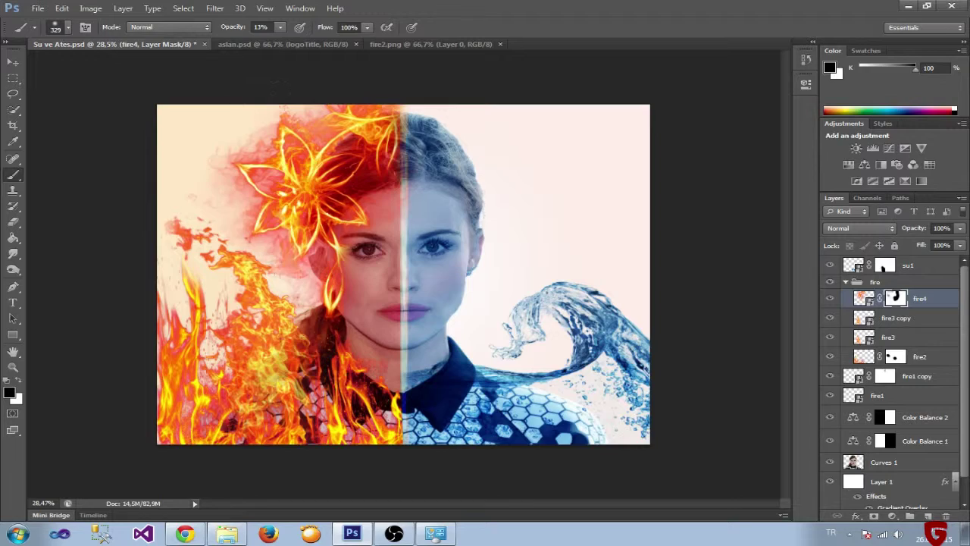
{"action": "scroll", "coordinate": [399, 278], "scroll_direction": "up", "scroll_amount": 1}
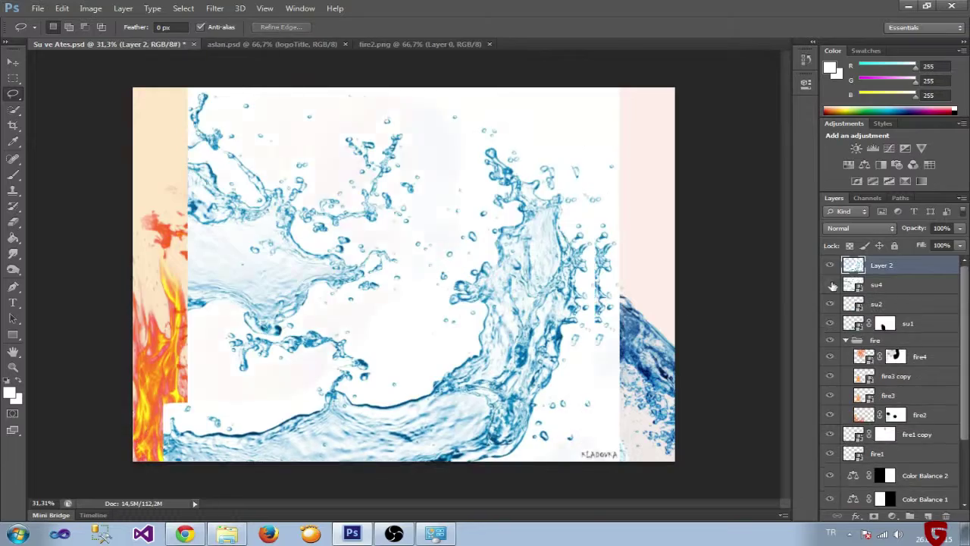
- Shrink, rotate and warp the water splash so it curves around the head
{"action": "key", "text": "ctrl+t"}
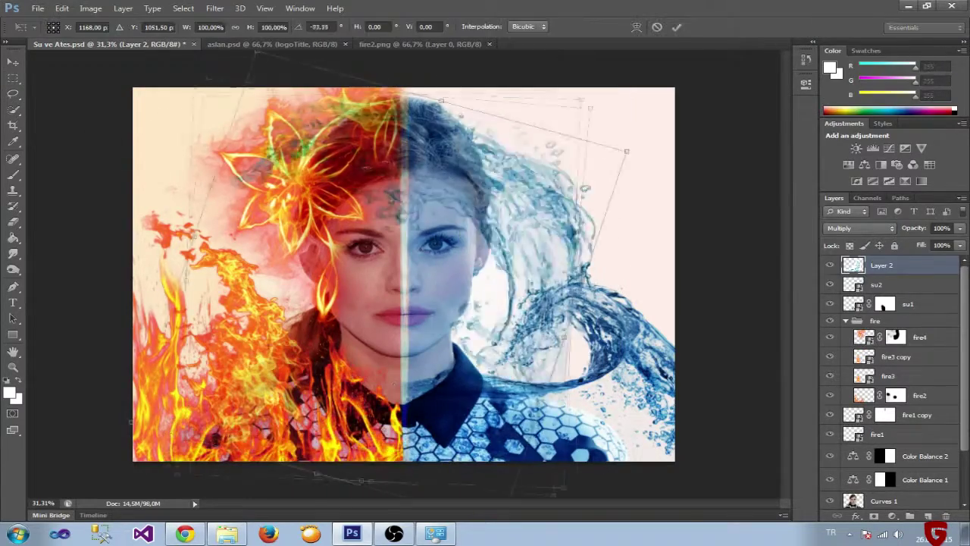
{"action": "left_click_drag", "start_coordinate": [515, 310], "coordinate": [552, 186]}
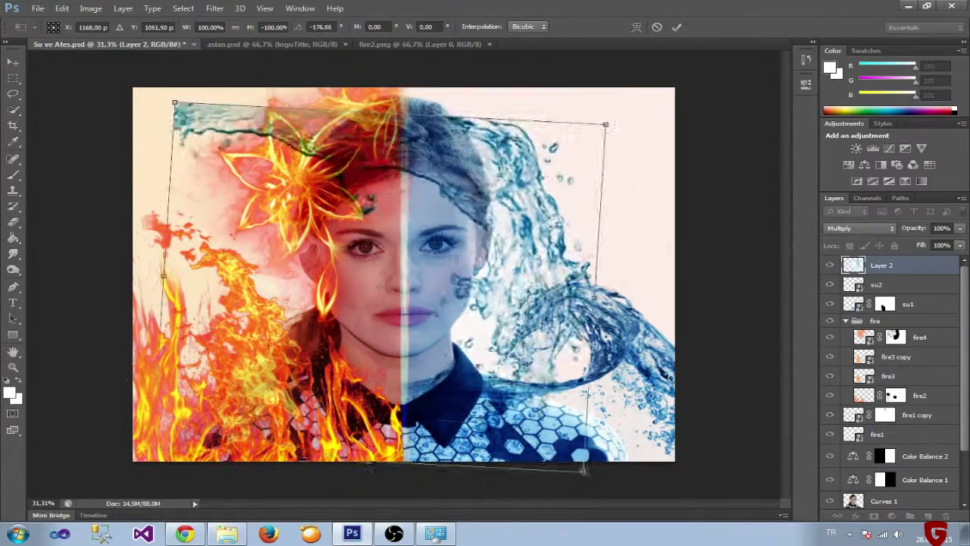
{"action": "left_click_drag", "start_coordinate": [552, 186], "coordinate": [465, 168]}
{"action": "right_click", "coordinate": [465, 168]}
{"action": "left_click", "coordinate": [492, 271]}
{"action": "left_click_drag", "start_coordinate": [436, 112], "coordinate": [491, 89]}
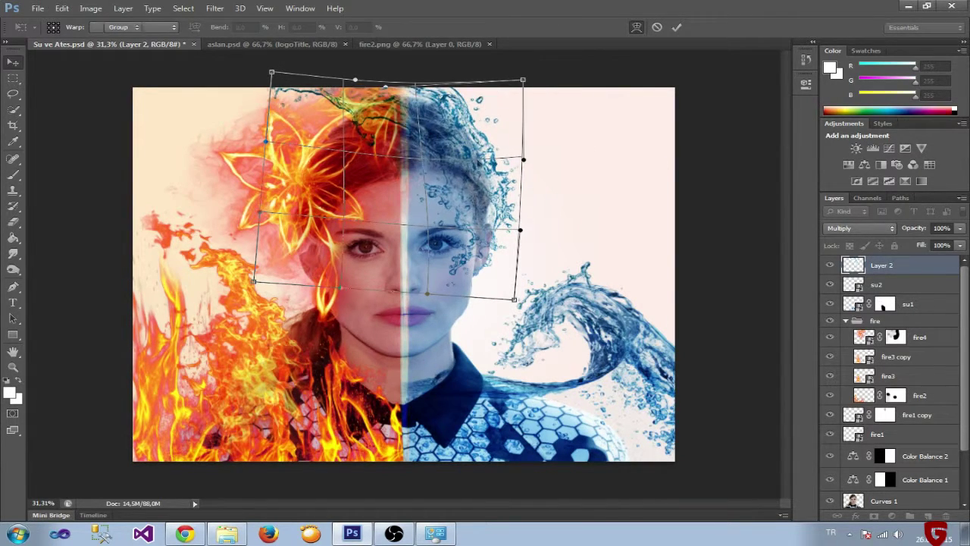
{"action": "key", "text": "Return"}
{"action": "key", "text": "ctrl+0"}
- Mask the splash layer and position the rotated su5 water flower on the water side
{"action": "left_click", "coordinate": [880, 516]}
{"action": "key", "text": "b"}
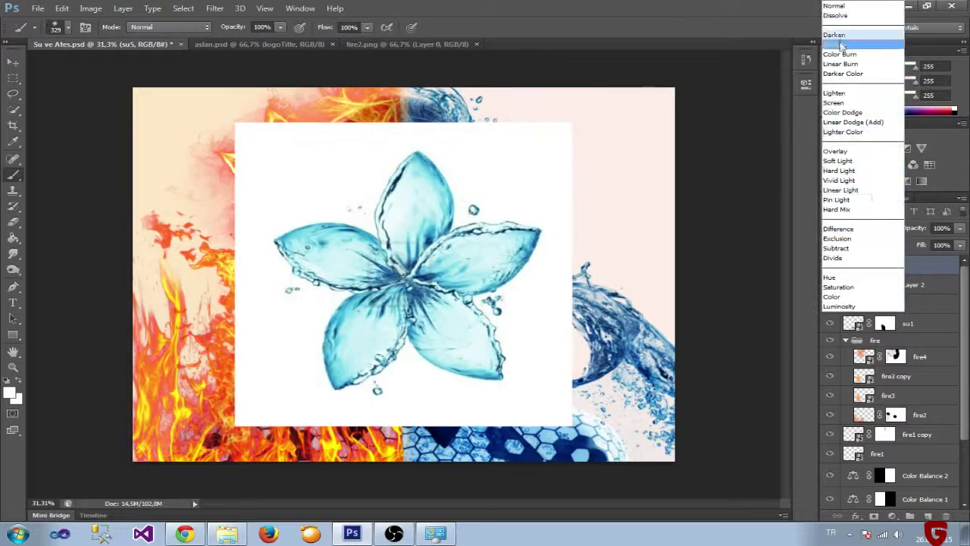
{"action": "left_click_drag", "start_coordinate": [317, 195], "coordinate": [517, 203]}
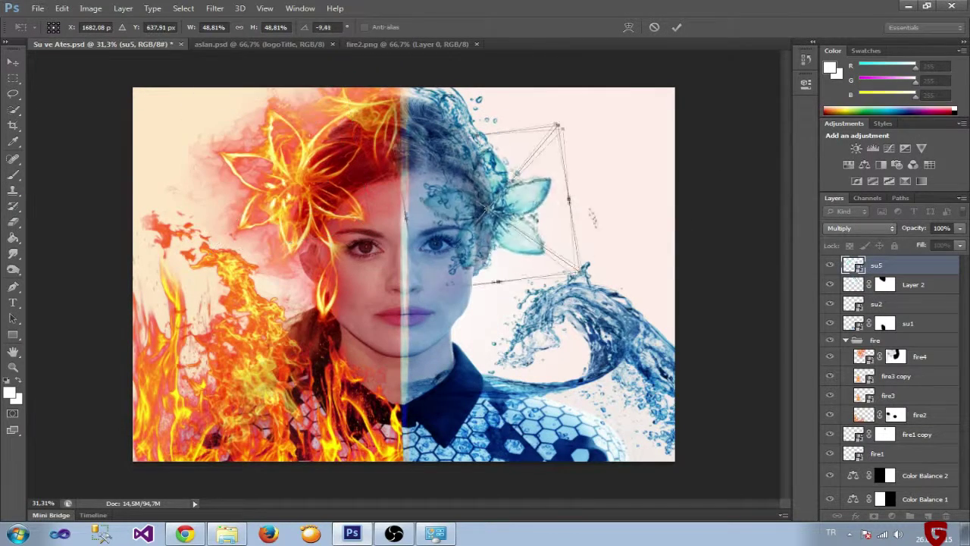
{"action": "left_click_drag", "start_coordinate": [606, 228], "coordinate": [544, 99]}
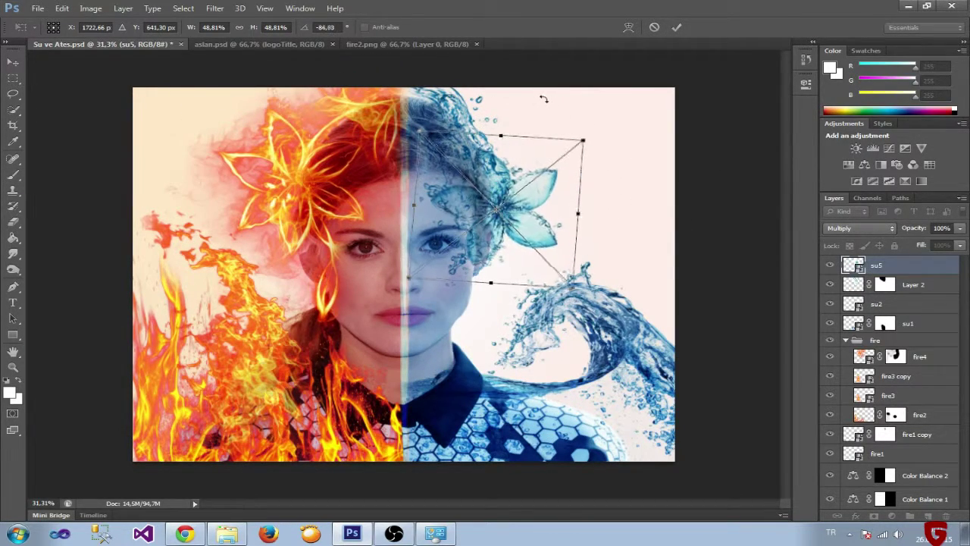
{"action": "key", "text": "Return"}
- Hide the splash near the right eye using a size 152 brush on its mask
{"action": "left_click", "coordinate": [885, 285]}
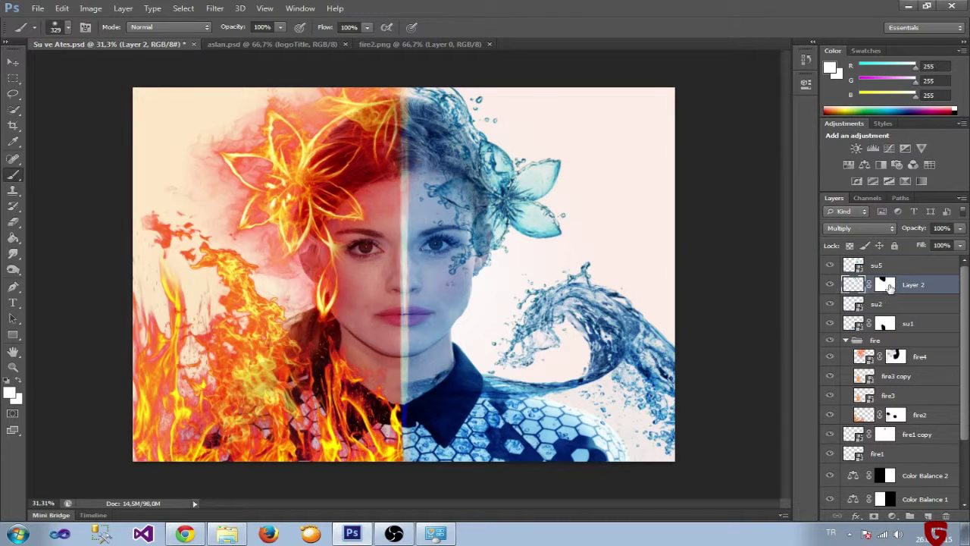
{"action": "right_click", "coordinate": [576, 212]}
{"action": "left_click_drag", "start_coordinate": [606, 224], "coordinate": [592, 225]}
{"action": "key", "text": "Return"}
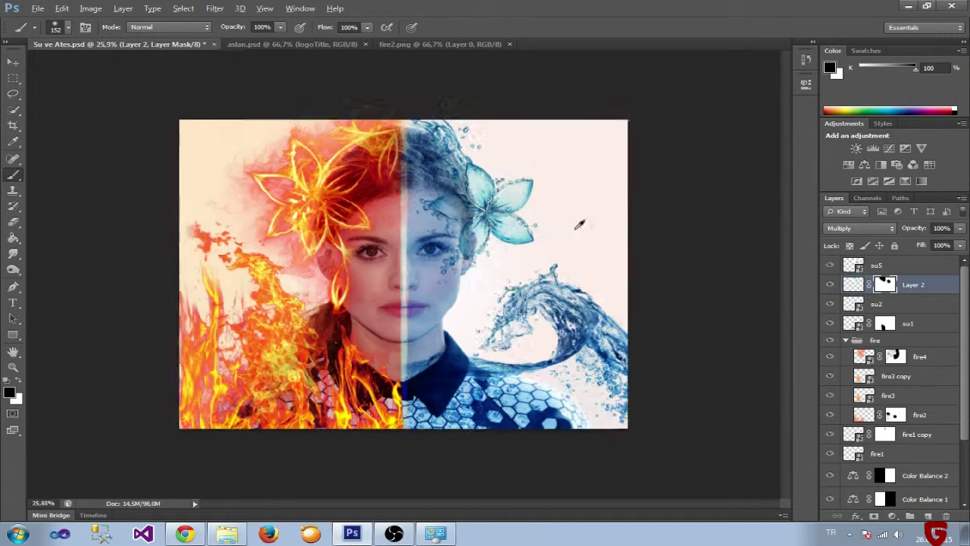
{"action": "left_click_drag", "start_coordinate": [581, 223], "coordinate": [470, 228]}
- Bring the su3 splash image into the composition and set it to Multiply
{"action": "left_click", "coordinate": [227, 534]}
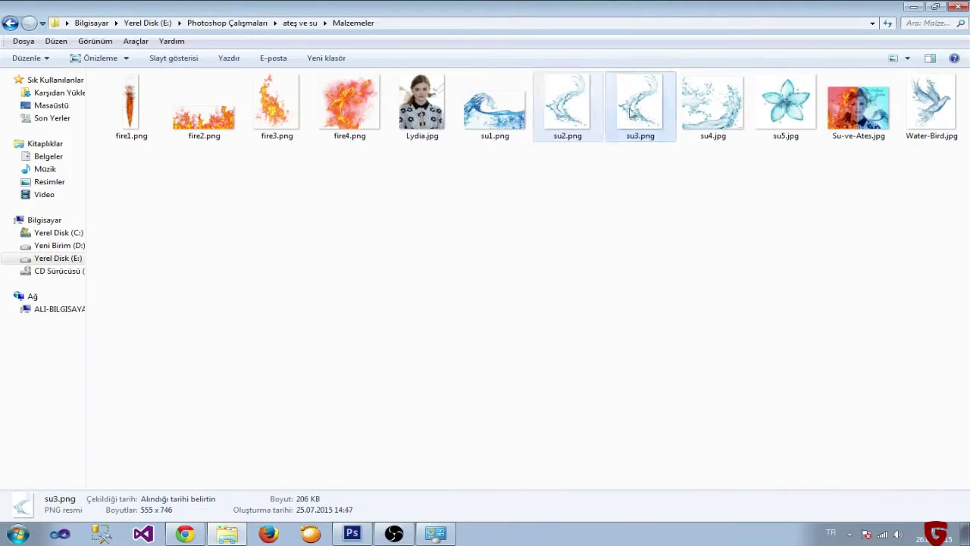
{"action": "mouse_move", "coordinate": [641, 99]}
{"action": "left_mouse_down"}
{"action": "mouse_move", "coordinate": [404, 275]}
{"action": "mouse_move", "coordinate": [503, 203]}
{"action": "left_mouse_up"}
{"action": "left_click", "coordinate": [860, 228]}
{"action": "left_click", "coordinate": [849, 46]}
- Rotate and position su3 along the right-side hair beside the water flower
{"action": "left_click_drag", "start_coordinate": [591, 151], "coordinate": [620, 200]}
{"action": "left_click_drag", "start_coordinate": [530, 220], "coordinate": [523, 152]}
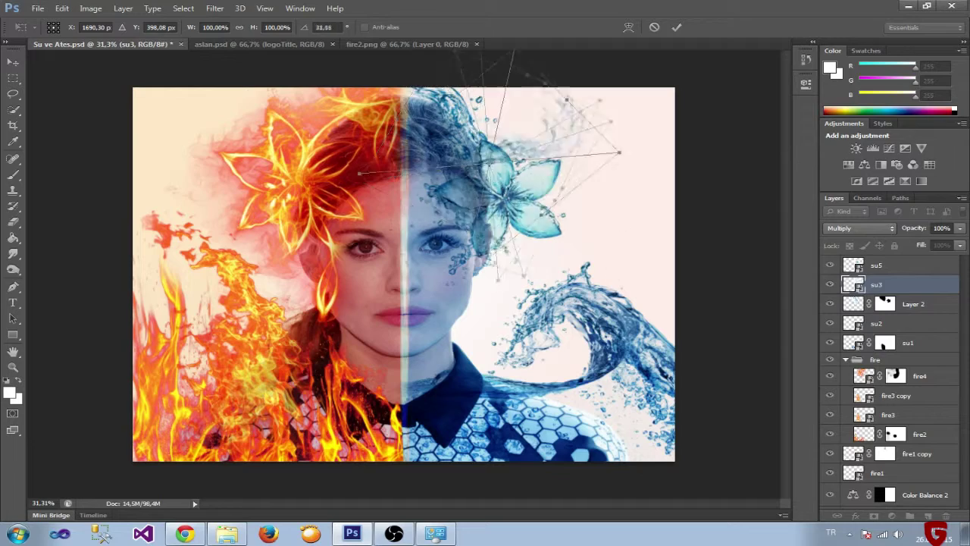
{"action": "mouse_move", "coordinate": [620, 199]}
{"action": "left_mouse_down"}
{"action": "mouse_move", "coordinate": [614, 193]}
{"action": "mouse_move", "coordinate": [603, 280]}
{"action": "left_mouse_up"}
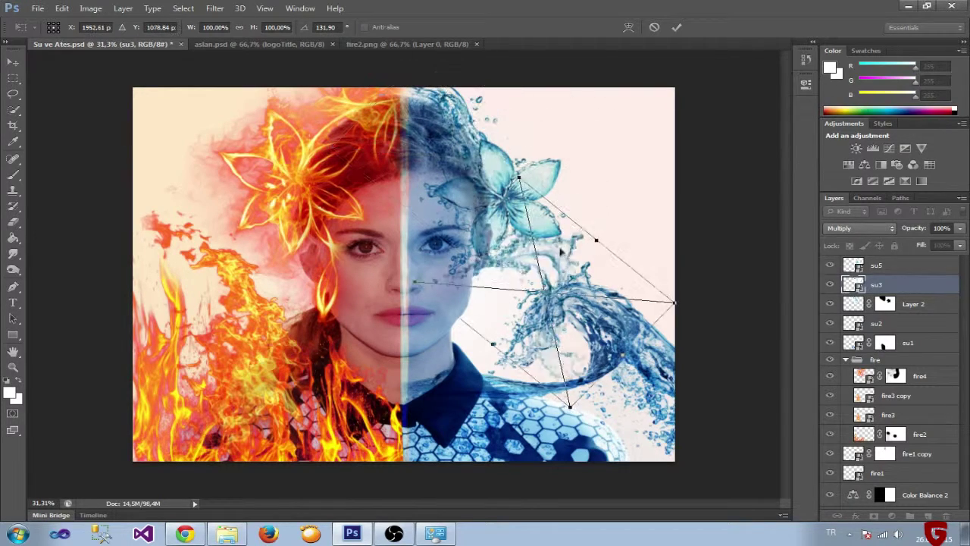
{"action": "left_click_drag", "start_coordinate": [512, 124], "coordinate": [525, 179]}
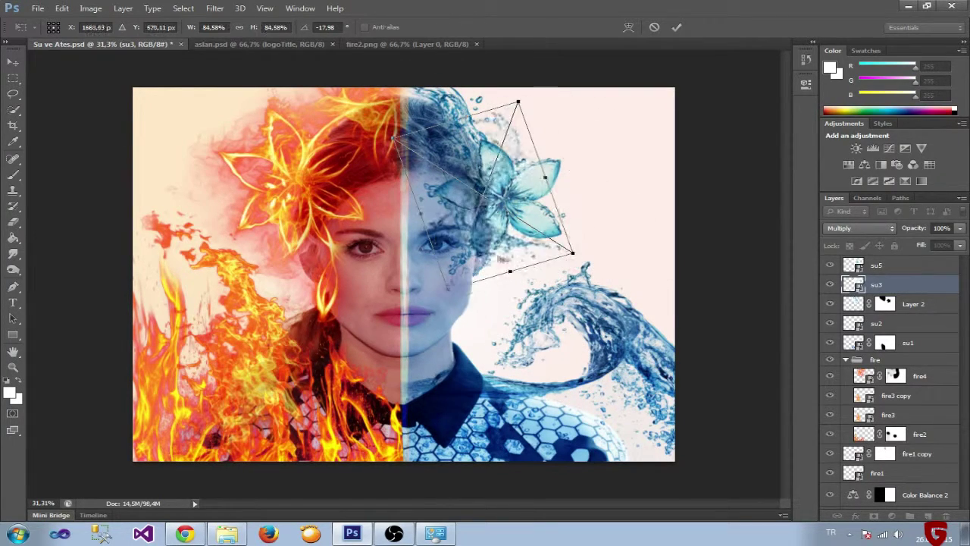
{"action": "key", "text": "Return"}
- Add a layer mask to su3 and paint parts of the splash away with the brush
{"action": "left_click", "coordinate": [868, 515]}
{"action": "key", "text": "b"}
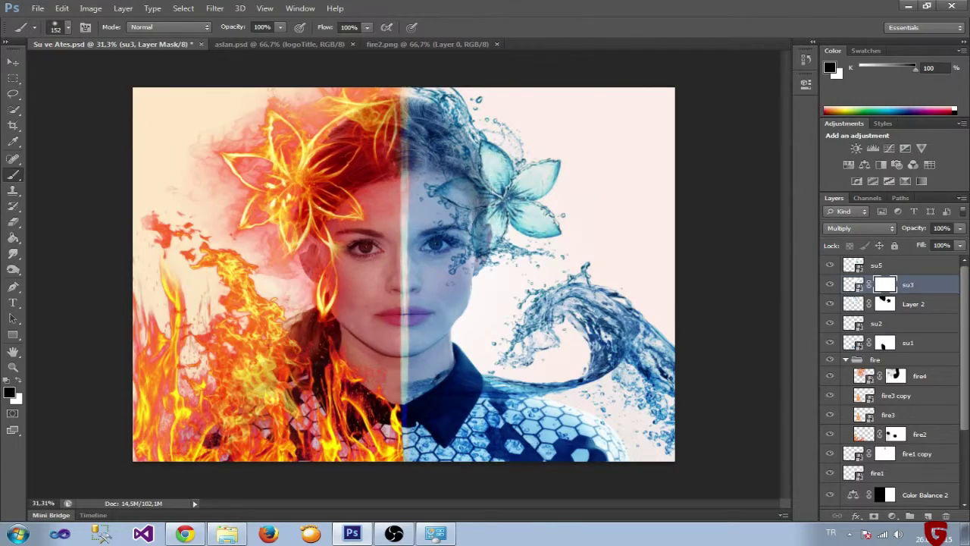
{"action": "scroll", "coordinate": [489, 235], "scroll_direction": "down", "scroll_amount": 2}
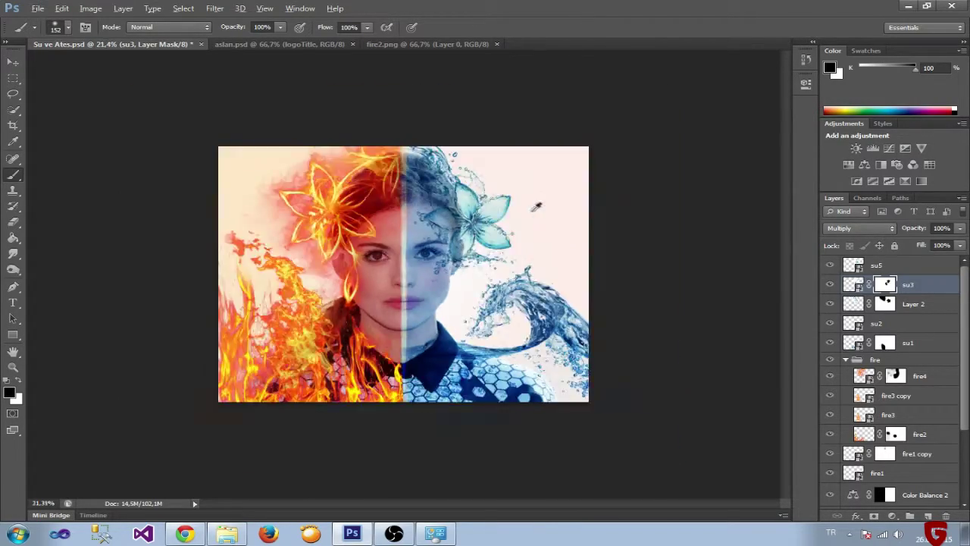
{"action": "scroll", "coordinate": [533, 205], "scroll_direction": "up", "scroll_amount": 3}
{"action": "scroll", "coordinate": [470, 227], "scroll_direction": "up", "scroll_amount": 2}
{"action": "scroll", "coordinate": [363, 256], "scroll_direction": "down", "scroll_amount": 4}
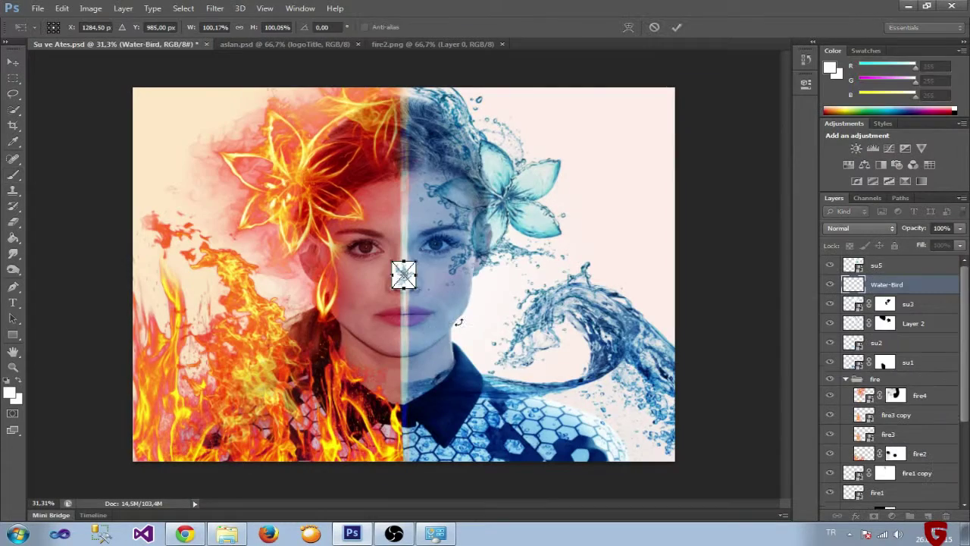
- Flip, resize and place the Water-Bird in the upper-right sky
{"action": "left_click_drag", "start_coordinate": [416, 288], "coordinate": [521, 406]}
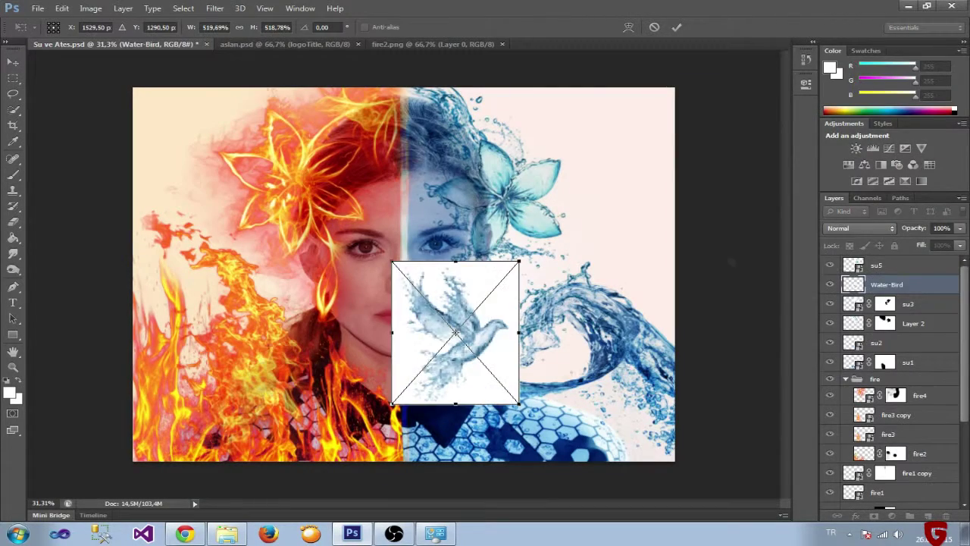
{"action": "left_click", "coordinate": [860, 228]}
{"action": "left_click", "coordinate": [860, 263]}
{"action": "right_click", "coordinate": [467, 308]}
{"action": "left_click", "coordinate": [504, 479]}
{"action": "left_click_drag", "start_coordinate": [463, 261], "coordinate": [448, 244]}
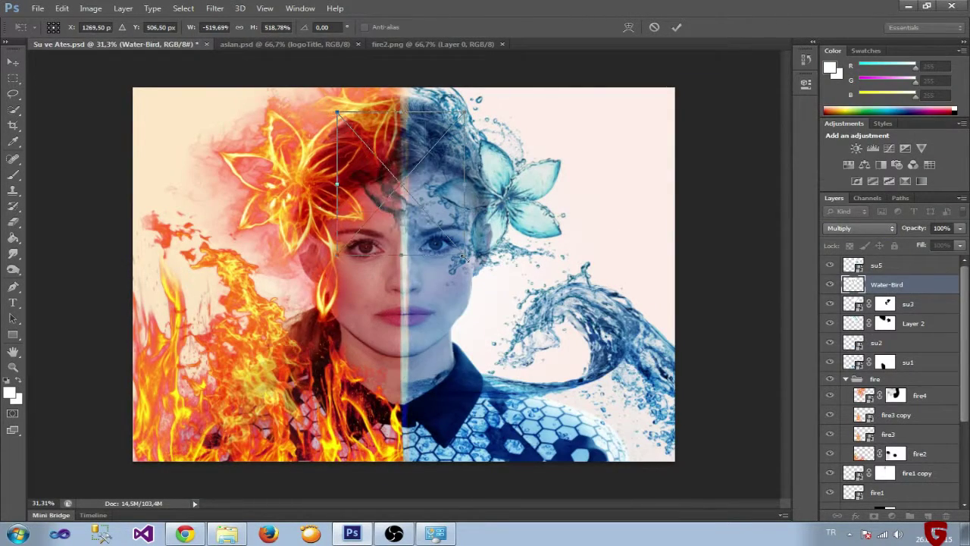
{"action": "left_click_drag", "start_coordinate": [404, 193], "coordinate": [593, 148]}
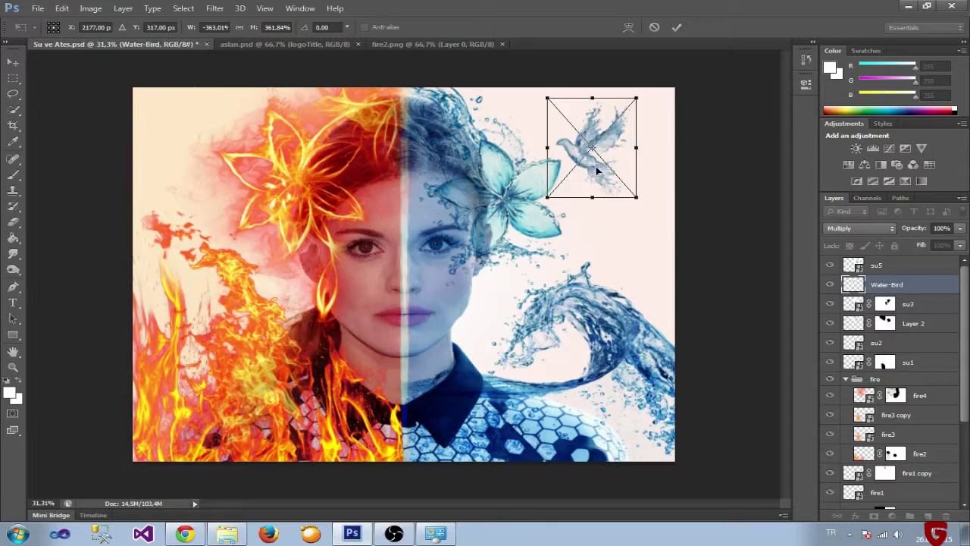
{"action": "key", "text": "Return"}
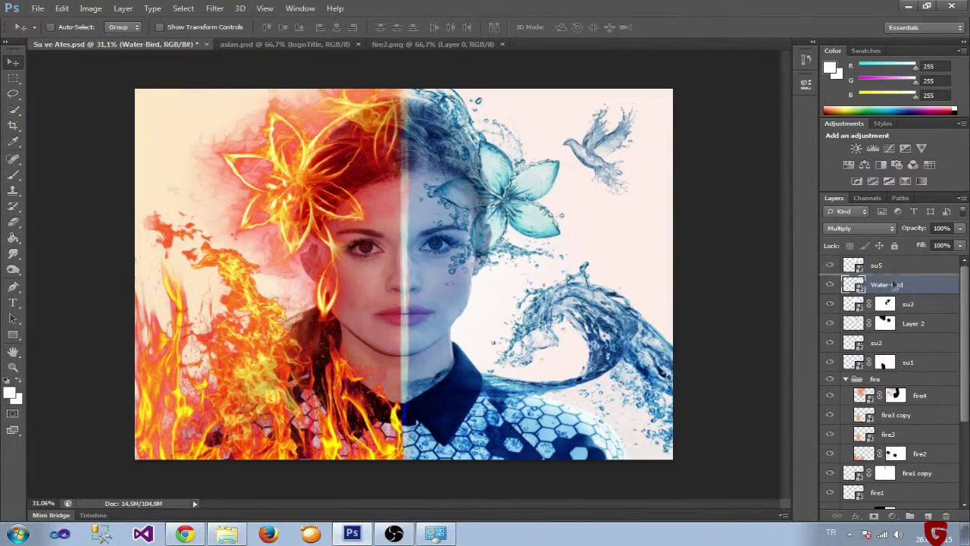
- Duplicate the bird and place a flipped copy in the top-left corner
{"action": "key", "text": "ctrl+j"}
{"action": "left_click_drag", "start_coordinate": [589, 169], "coordinate": [152, 149]}
{"action": "right_click", "coordinate": [151, 149]}
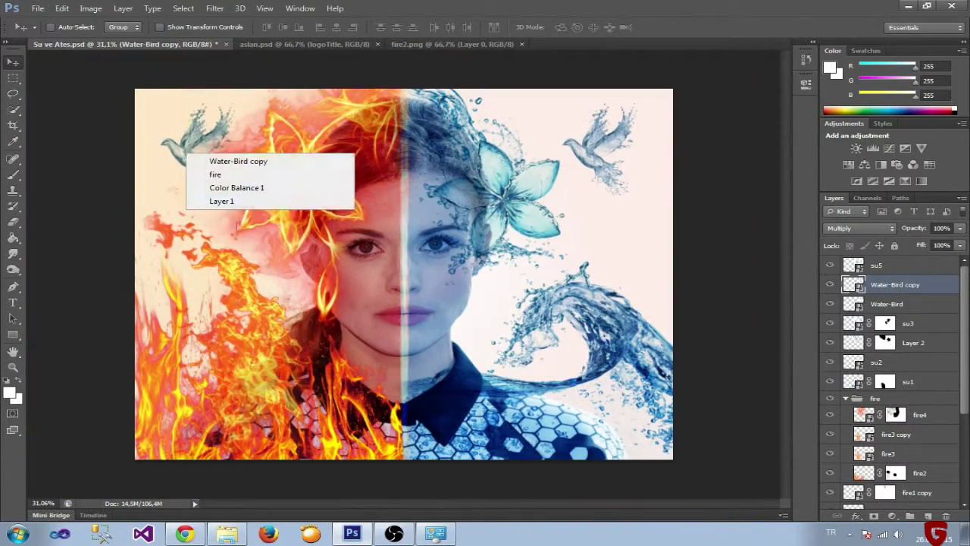
{"action": "key", "text": "ctrl+t"}
{"action": "right_click", "coordinate": [216, 163]}
{"action": "left_click", "coordinate": [275, 352]}
{"action": "right_click", "coordinate": [216, 168]}
{"action": "left_click", "coordinate": [242, 353]}
{"action": "left_click_drag", "start_coordinate": [213, 161], "coordinate": [206, 151]}
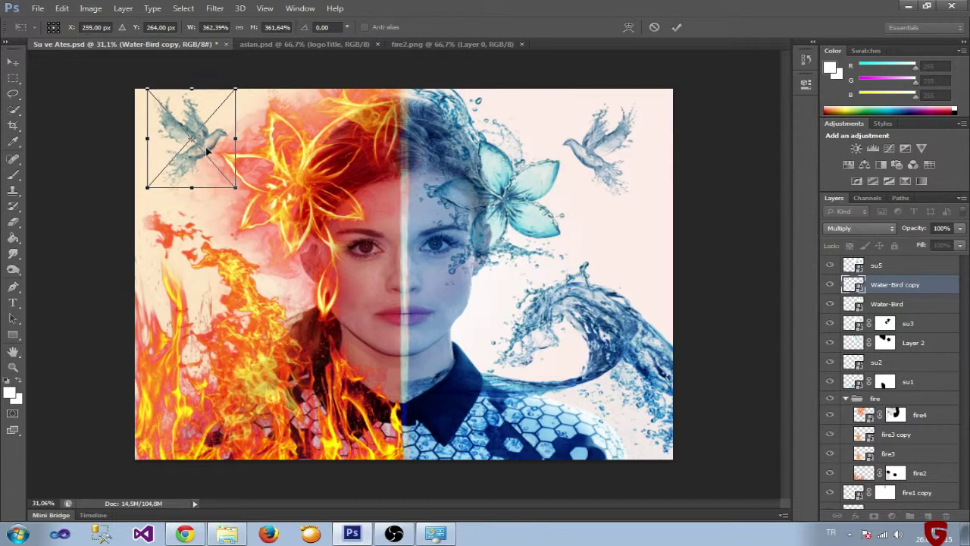
{"action": "key", "text": "Return"}
{"action": "left_click", "coordinate": [861, 227]}
- Delete the black box around the bird copy using a colour-based selection
{"action": "left_click", "coordinate": [841, 93]}
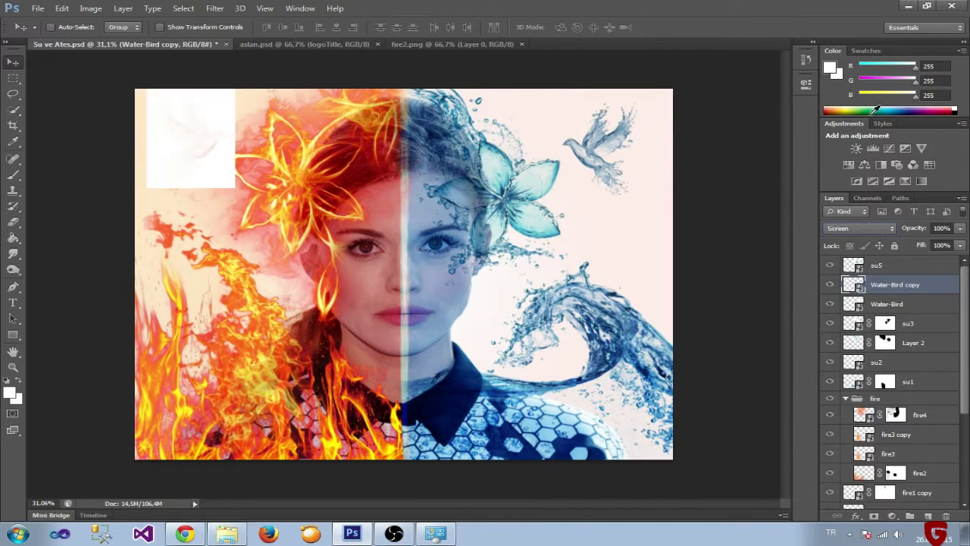
{"action": "key", "text": "Down"}
{"action": "key", "text": "Down"}
{"action": "key", "text": "Down"}
{"action": "key", "text": "Down"}
{"action": "key", "text": "Down"}
{"action": "key", "text": "Down"}
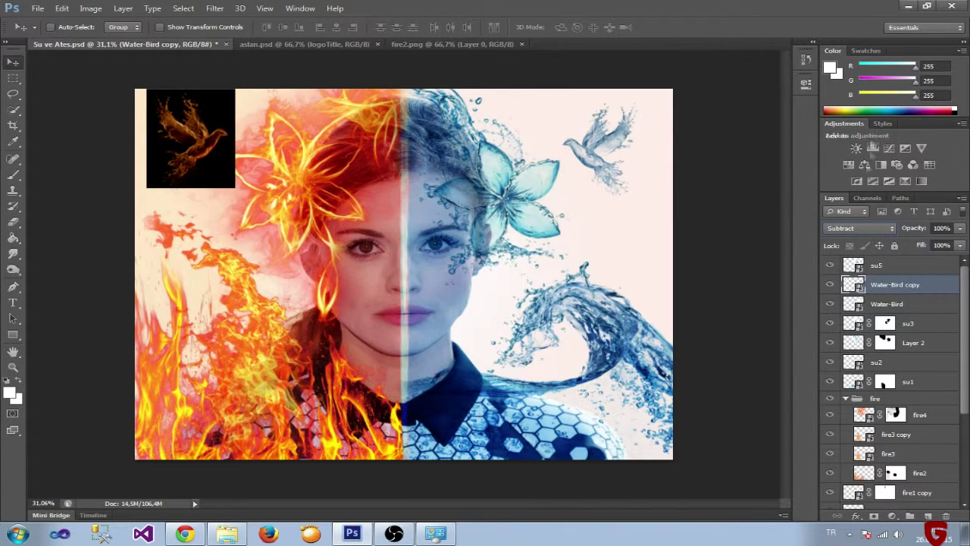
{"action": "left_click", "coordinate": [13, 110]}
{"action": "left_click", "coordinate": [43, 119]}
{"action": "left_click", "coordinate": [223, 178]}
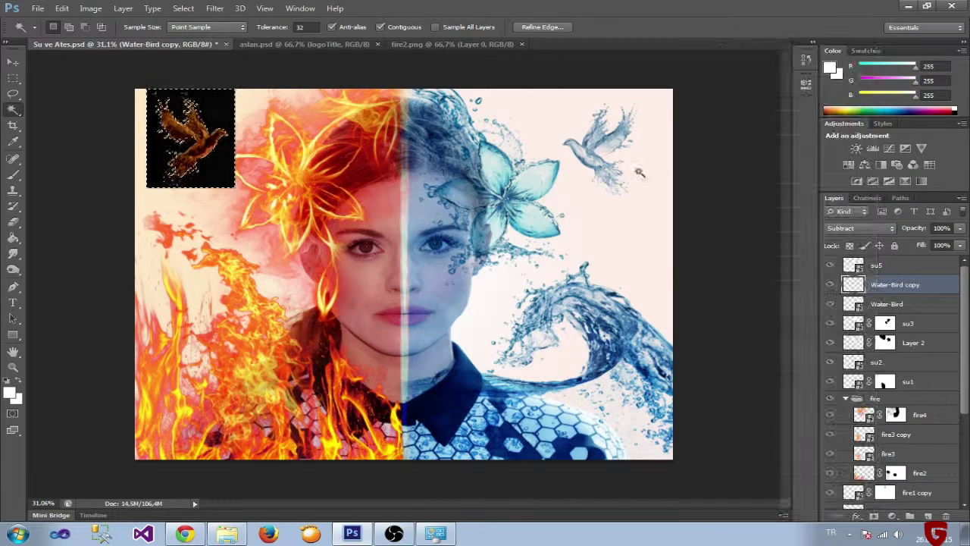
{"action": "key", "text": "Delete"}
{"action": "key", "text": "ctrl+d"}
- Try Exclusion and Divide blends on the bird copy and add a Hue/Saturation adjustment
{"action": "left_click", "coordinate": [860, 227]}
{"action": "left_click", "coordinate": [860, 219]}
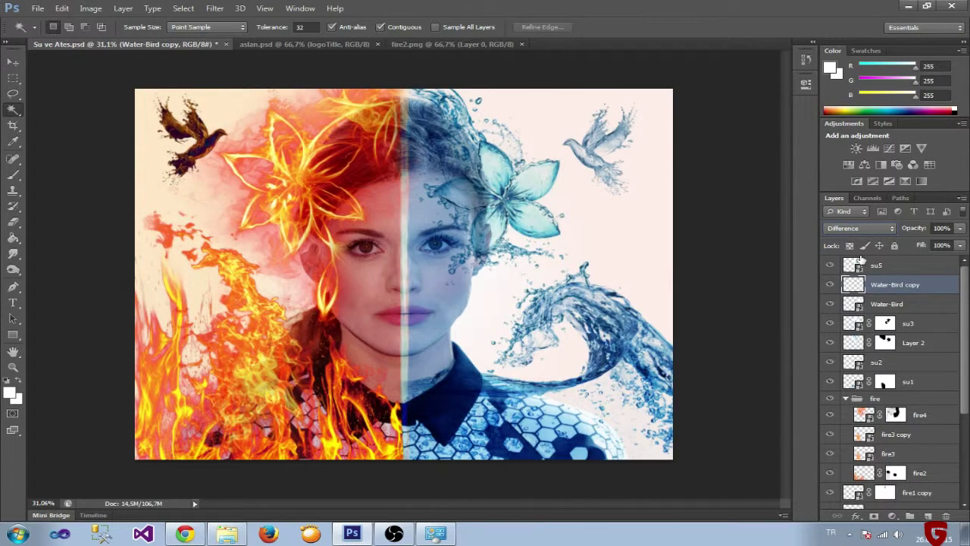
{"action": "left_click", "coordinate": [860, 227]}
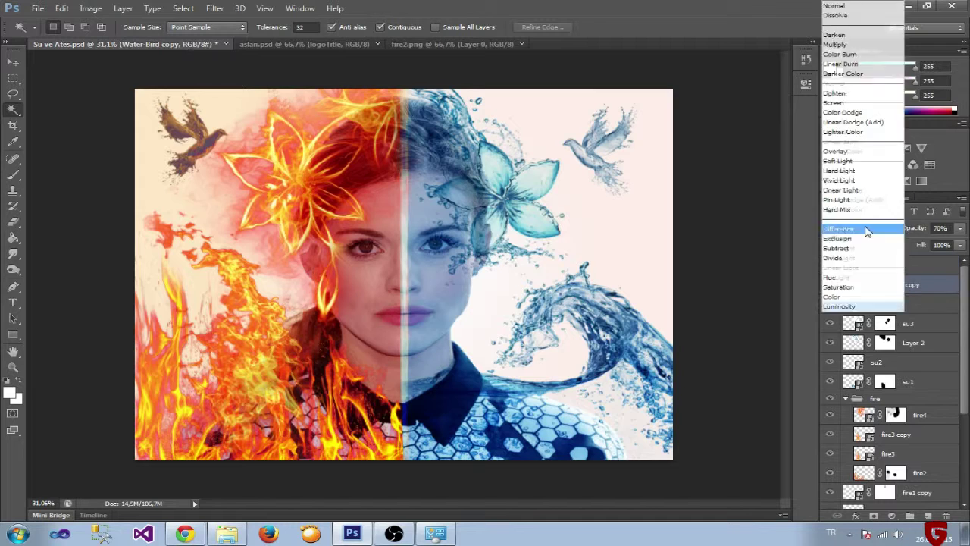
{"action": "left_click", "coordinate": [891, 257]}
{"action": "left_click", "coordinate": [892, 516]}
{"action": "left_click", "coordinate": [842, 372]}
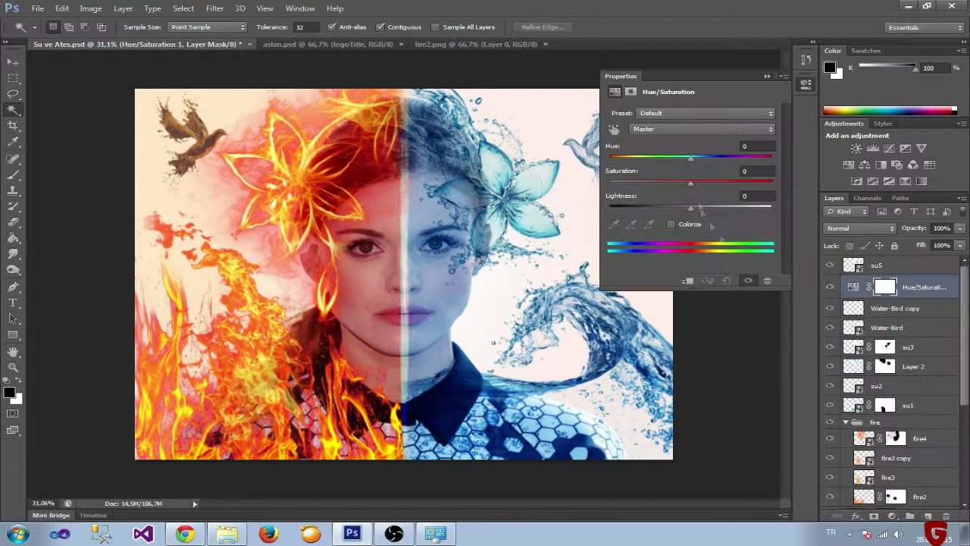
{"action": "left_click", "coordinate": [805, 82]}
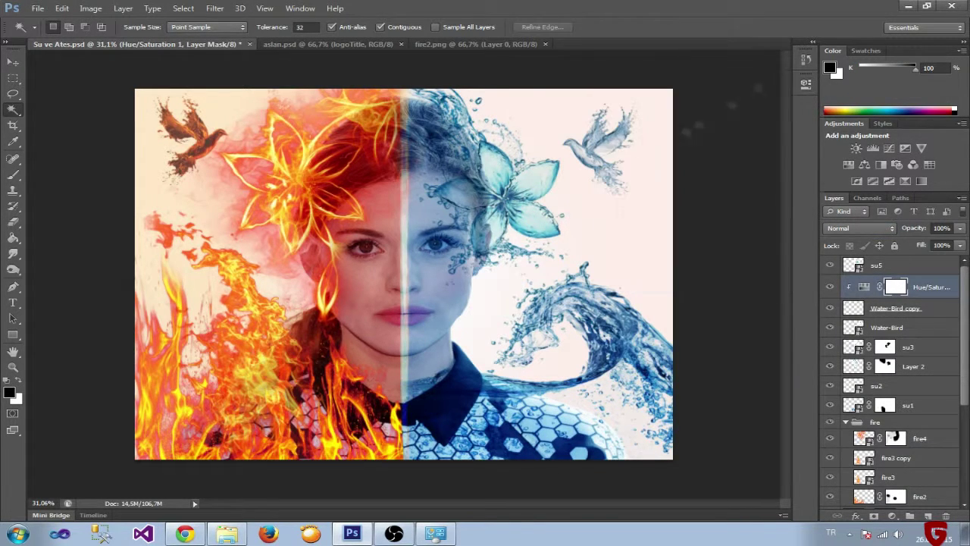
- Set the Water-Bird copy layer's blend mode to Exclusion
{"action": "key", "text": "v"}
{"action": "left_click", "coordinate": [894, 308]}
{"action": "left_click", "coordinate": [860, 227]}
{"action": "left_click", "coordinate": [856, 9]}
{"action": "left_click", "coordinate": [860, 227]}
{"action": "left_click", "coordinate": [859, 242]}
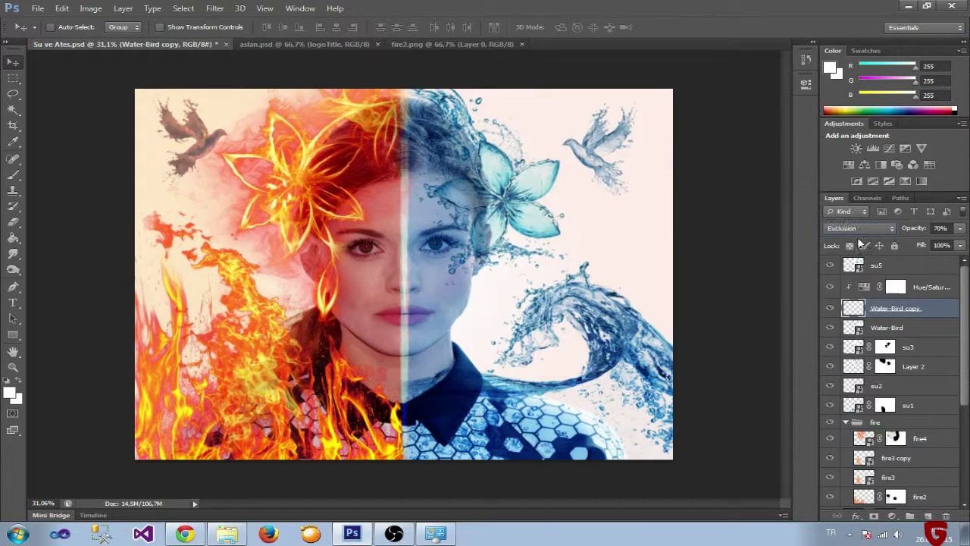
- Select the Water-Bird layer, zoom out, and pick the Curves 1 portrait layer
{"action": "right_click", "coordinate": [204, 144]}
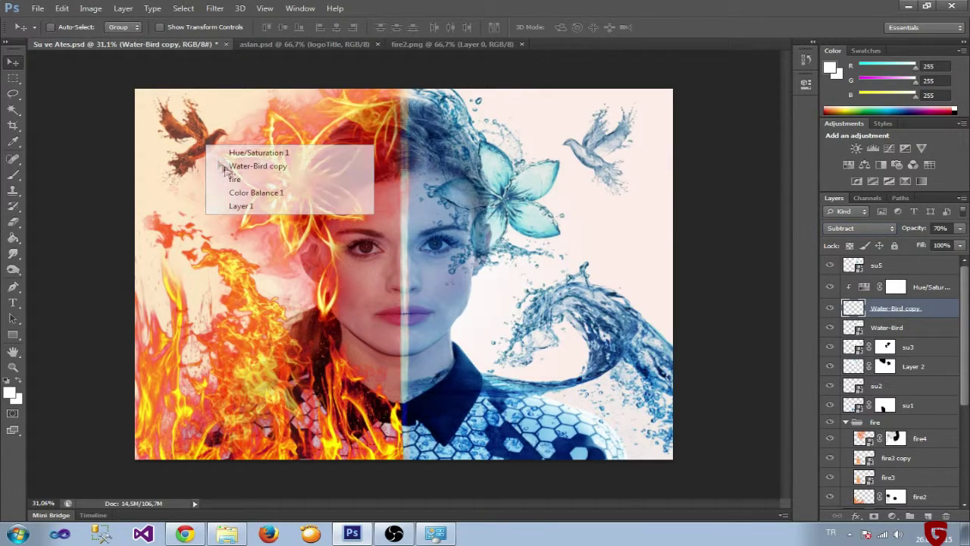
{"action": "left_click", "coordinate": [227, 162]}
{"action": "key", "text": "alt+bracketleft"}
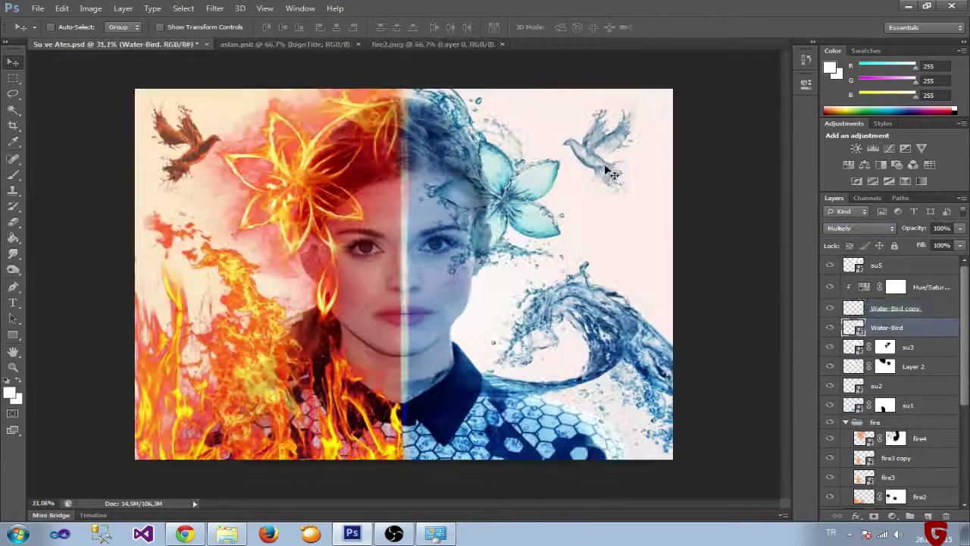
{"action": "key", "text": "ctrl+minus"}
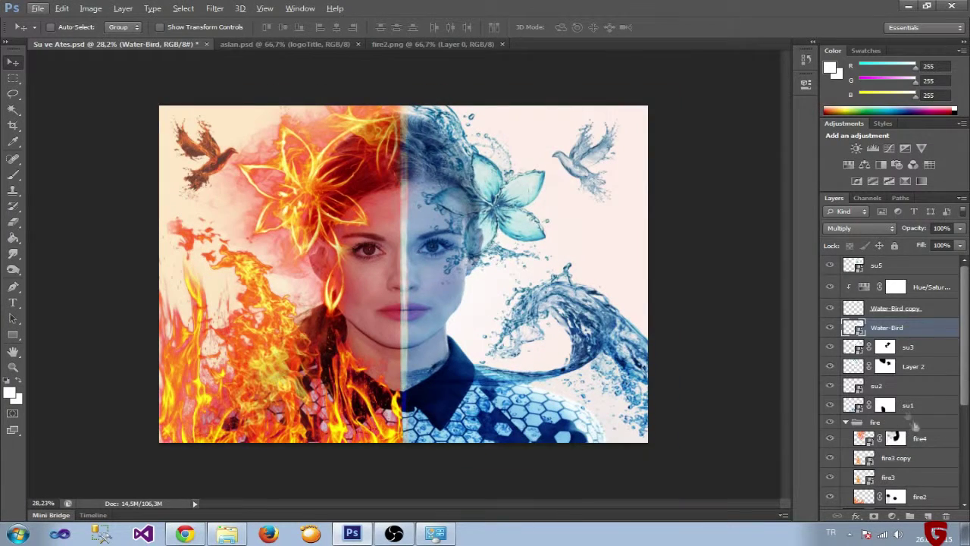
{"action": "scroll", "coordinate": [915, 427], "scroll_direction": "down", "scroll_amount": 5}
{"action": "left_click", "coordinate": [883, 438]}
- Duplicate the Curves 1 portrait layer and raise the copy to the top
{"action": "left_click_drag", "start_coordinate": [883, 437], "coordinate": [928, 515]}
{"action": "key", "text": "Return"}
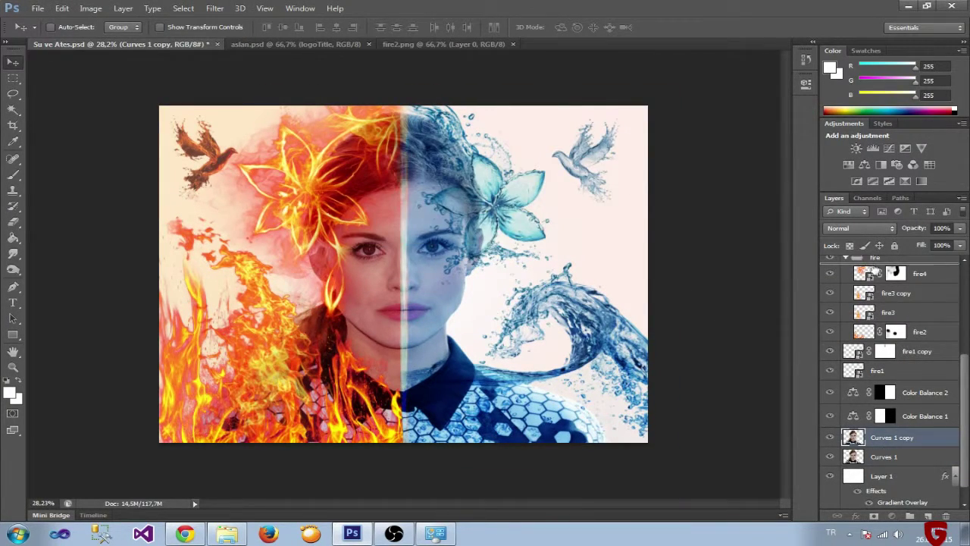
{"action": "key", "text": "ctrl+bracketright"}
{"action": "key", "text": "ctrl+bracketright"}
{"action": "key", "text": "ctrl+bracketright"}
{"action": "key", "text": "ctrl+bracketright"}
{"action": "key", "text": "ctrl+bracketright"}
{"action": "key", "text": "ctrl+bracketright"}
{"action": "key", "text": "ctrl+bracketright"}
{"action": "key", "text": "ctrl+bracketright"}
{"action": "key", "text": "ctrl+bracketright"}
{"action": "key", "text": "ctrl+bracketright"}
{"action": "key", "text": "ctrl+bracketright"}
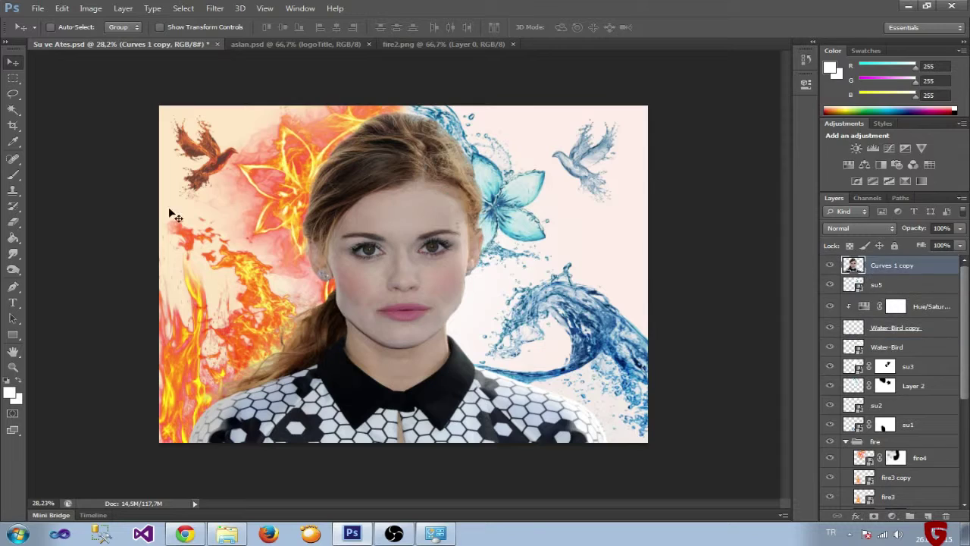
{"action": "right_click", "coordinate": [12, 110]}
{"action": "left_click", "coordinate": [68, 110]}
{"action": "scroll", "coordinate": [369, 249], "scroll_direction": "up", "scroll_amount": 10}
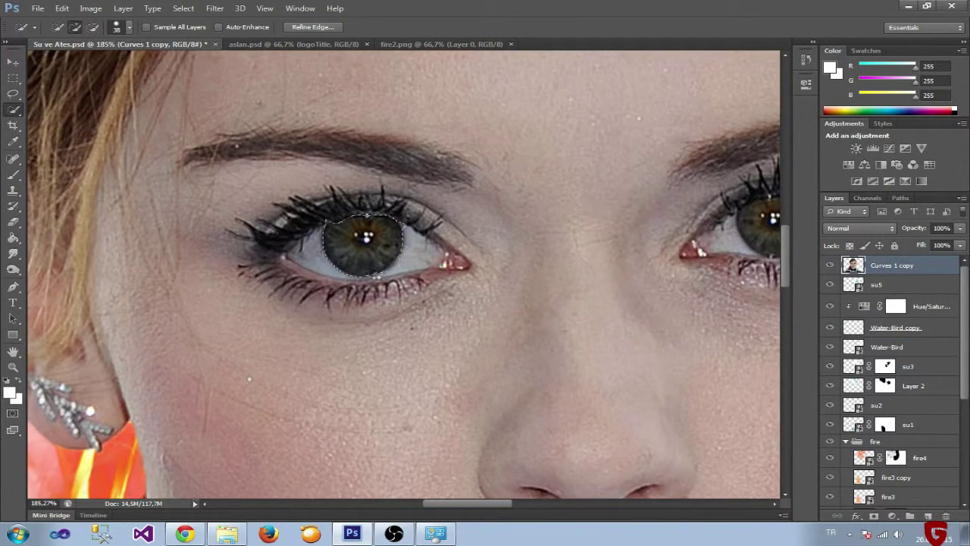
- Add a clipped Color Balance adjustment turning the left iris cyan/blue teal
{"action": "key", "text": "ctrl+shift+n"}
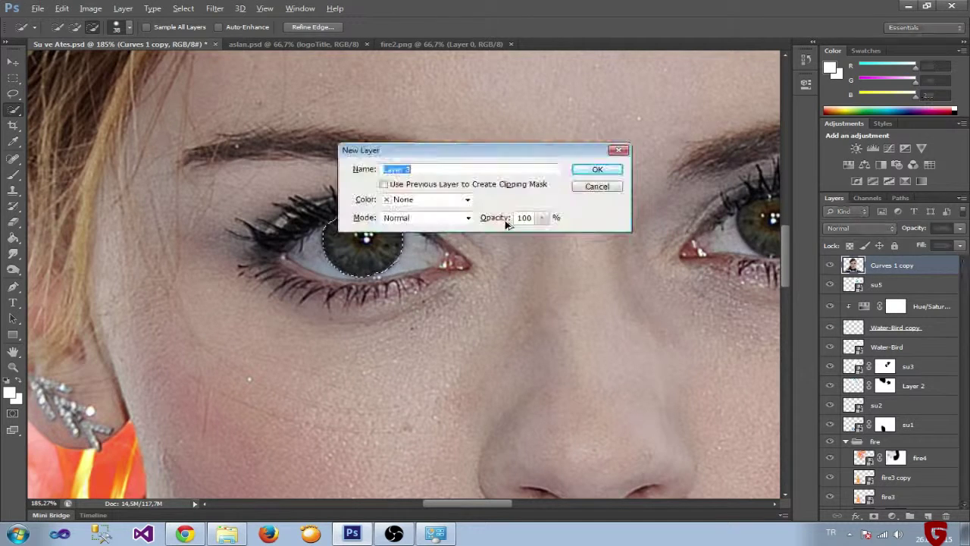
{"action": "key", "text": "Return"}
{"action": "left_click", "coordinate": [892, 515]}
{"action": "left_click", "coordinate": [852, 382]}
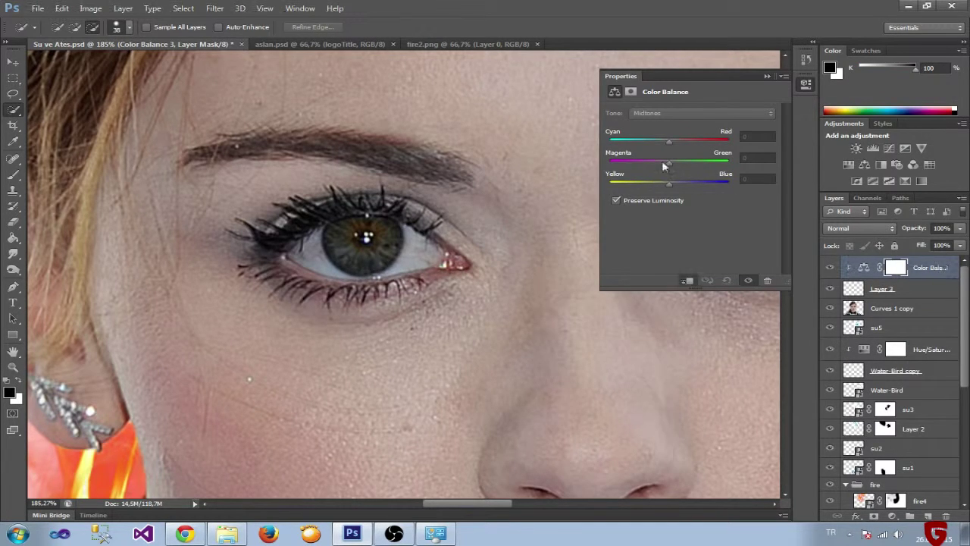
{"action": "left_click_drag", "start_coordinate": [664, 166], "coordinate": [691, 200]}
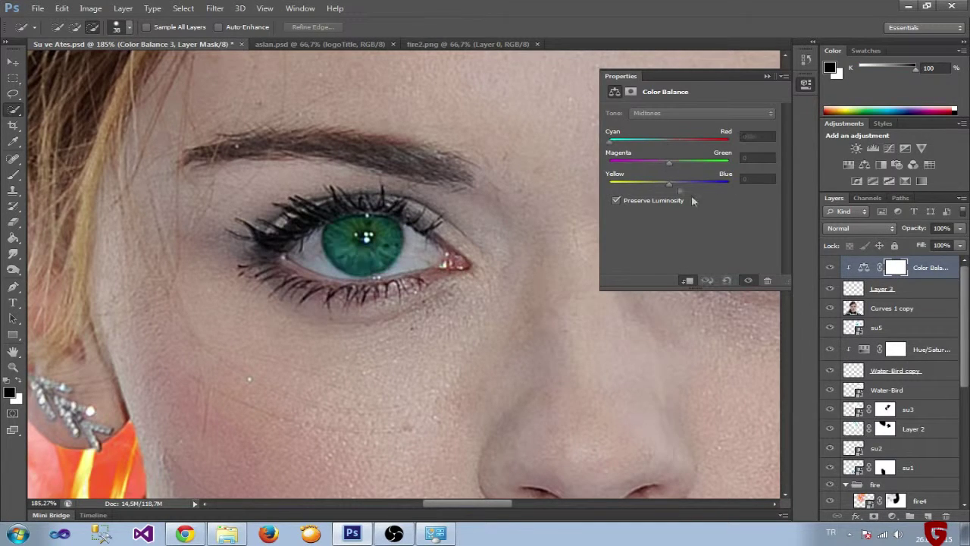
{"action": "left_click", "coordinate": [766, 77]}
{"action": "scroll", "coordinate": [500, 280], "scroll_direction": "down", "scroll_amount": 5}
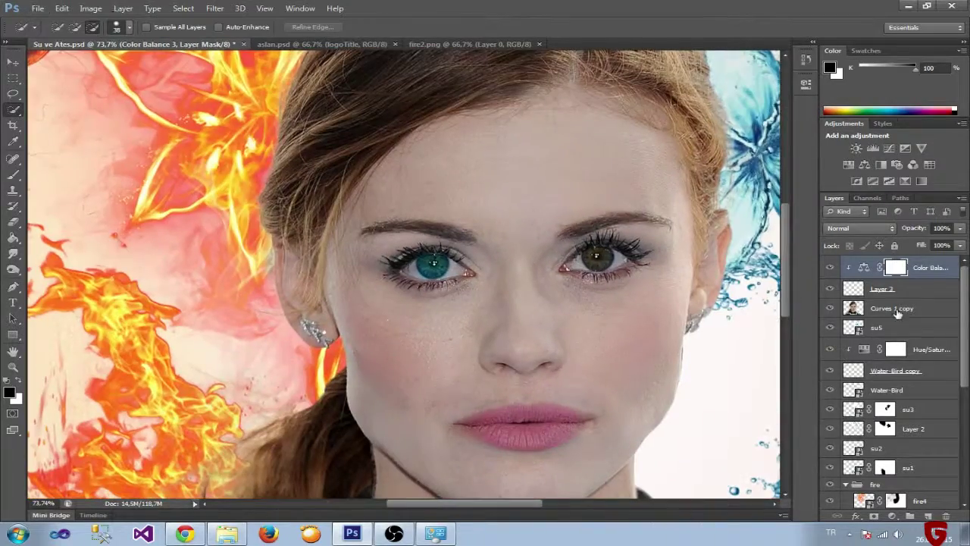
- Quick Select the right iris on the Curves 1 copy layer
{"action": "left_click", "coordinate": [892, 308]}
{"action": "right_click", "coordinate": [13, 110]}
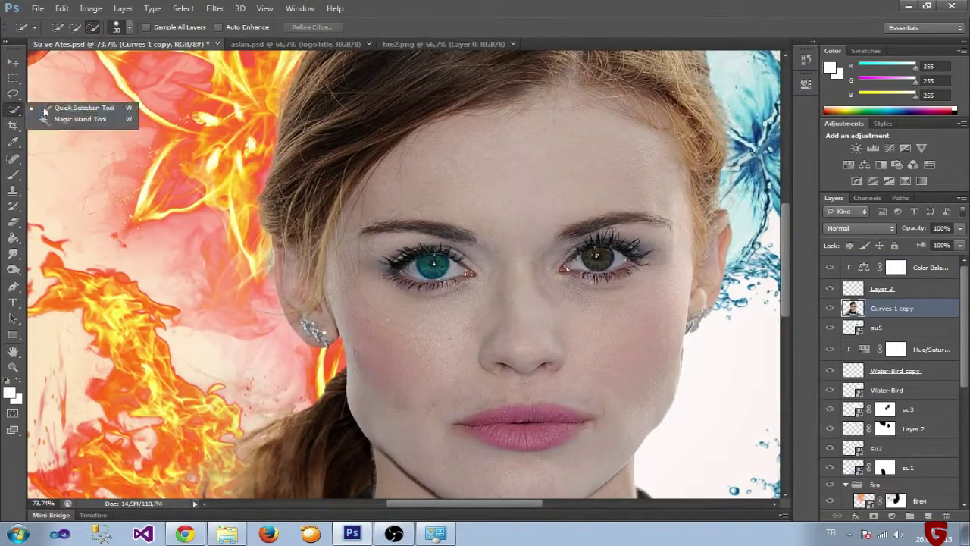
{"action": "left_click", "coordinate": [83, 107]}
{"action": "scroll", "coordinate": [652, 277], "scroll_direction": "up", "scroll_amount": 3}
{"action": "scroll", "coordinate": [652, 276], "scroll_direction": "up", "scroll_amount": 2}
{"action": "left_click_drag", "start_coordinate": [485, 200], "coordinate": [531, 242]}
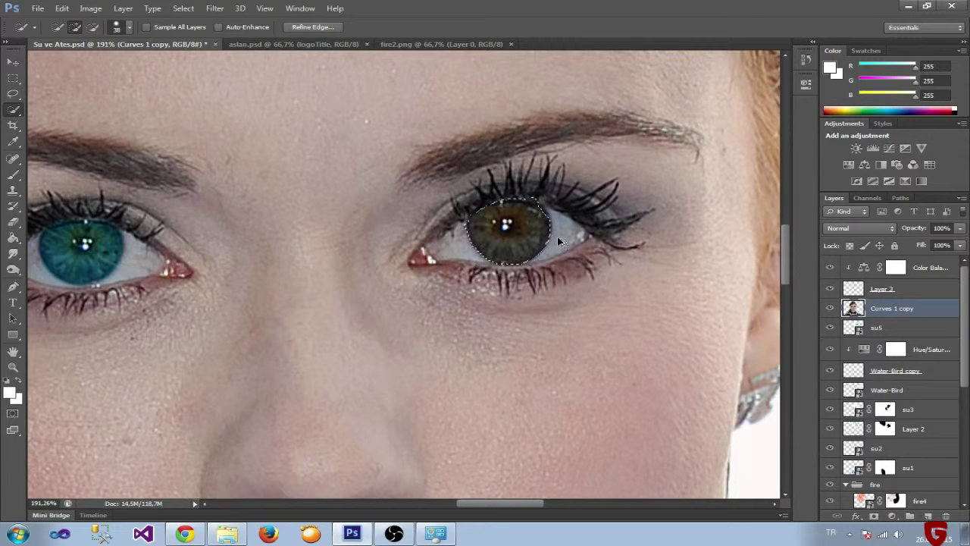
- Add a new layer with a Color Balance adjustment pushing the right iris toward red
{"action": "key", "text": "ctrl+shift+n"}
{"action": "key", "text": "Return"}
{"action": "left_click", "coordinate": [892, 516]}
{"action": "left_click", "coordinate": [826, 381]}
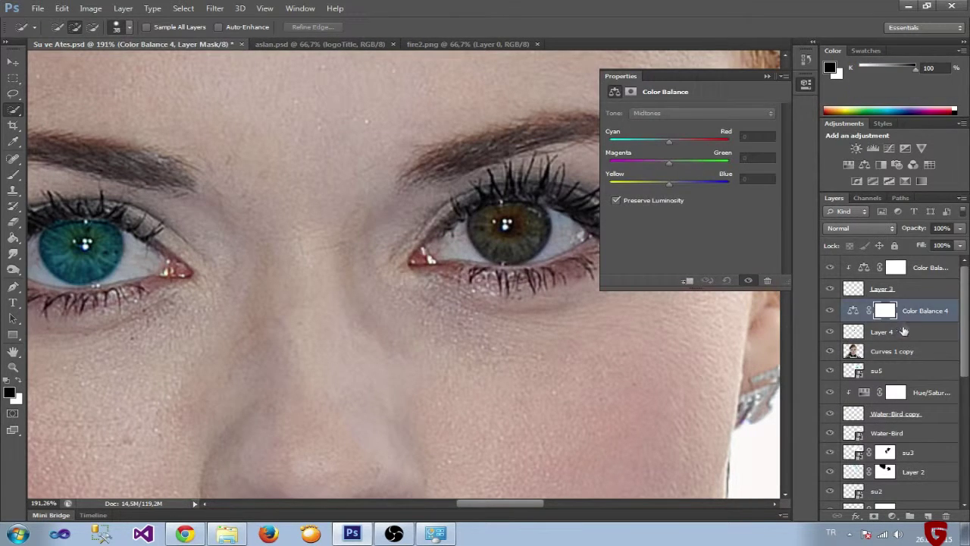
{"action": "left_click_drag", "start_coordinate": [670, 141], "coordinate": [728, 141]}
- Switch to the Brush tool and adjust its size for mask cleanup
{"action": "key", "text": "b"}
{"action": "scroll", "coordinate": [583, 182], "scroll_direction": "up", "scroll_amount": 4, "text": "alt"}
{"action": "right_click", "coordinate": [568, 209]}
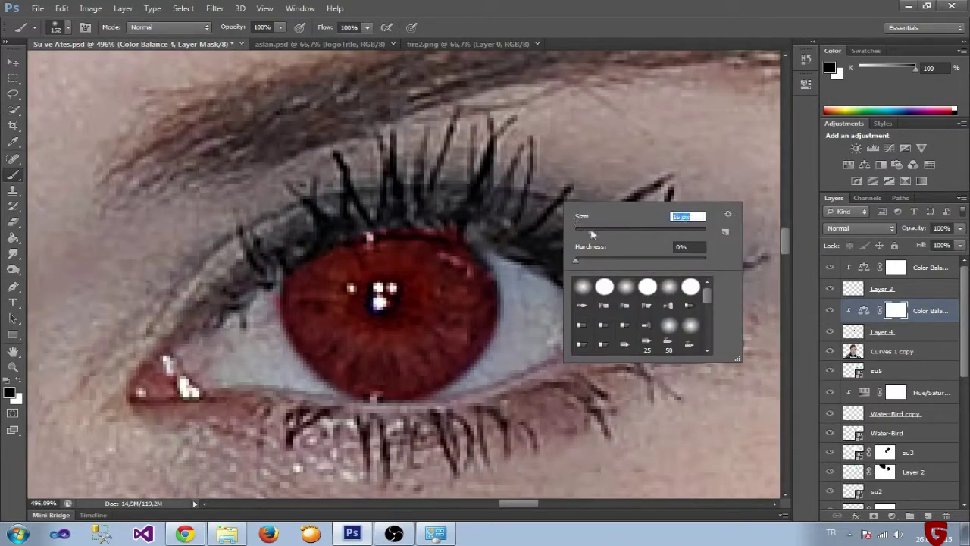
{"action": "key", "text": "Return"}
{"action": "scroll", "coordinate": [405, 273], "scroll_direction": "down", "scroll_amount": 5, "text": "alt"}
{"action": "scroll", "coordinate": [405, 273], "scroll_direction": "up", "scroll_amount": 3, "text": "alt"}
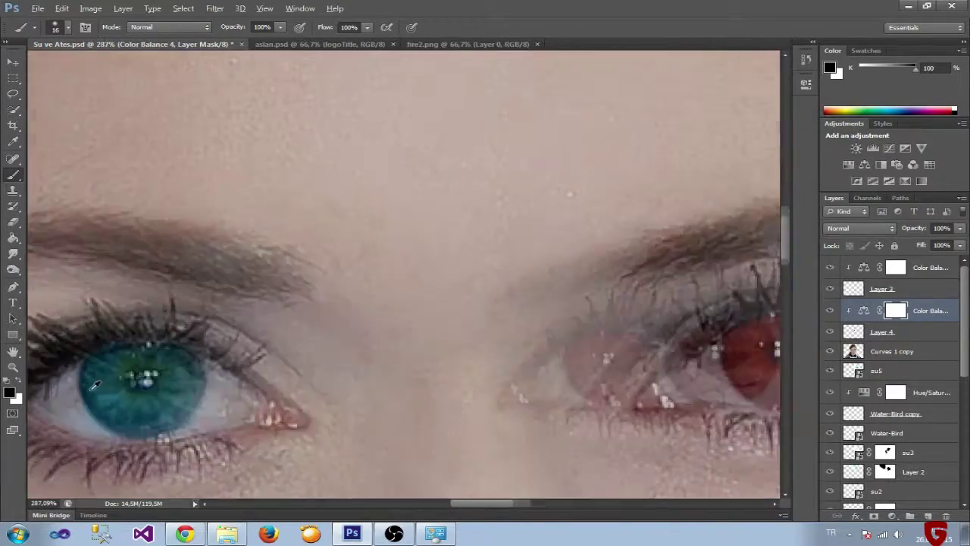
- Centre the left eye and step through the eye layers, ending on Layer 4
{"action": "left_click", "coordinate": [931, 267]}
{"action": "left_click_drag", "start_coordinate": [303, 341], "coordinate": [488, 273]}
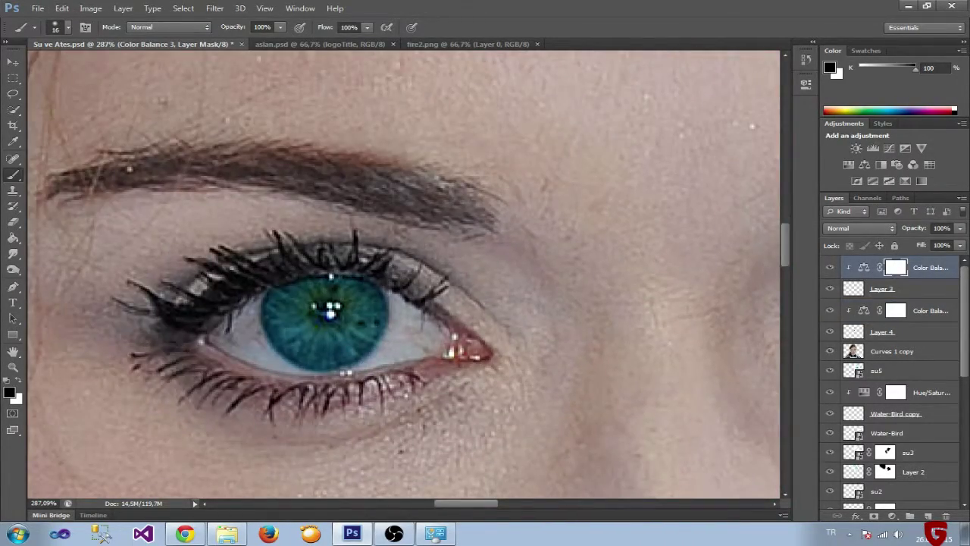
{"action": "scroll", "coordinate": [195, 299], "scroll_direction": "down", "scroll_amount": 3}
{"action": "left_click", "coordinate": [855, 288]}
{"action": "scroll", "coordinate": [231, 326], "scroll_direction": "up", "scroll_amount": 2}
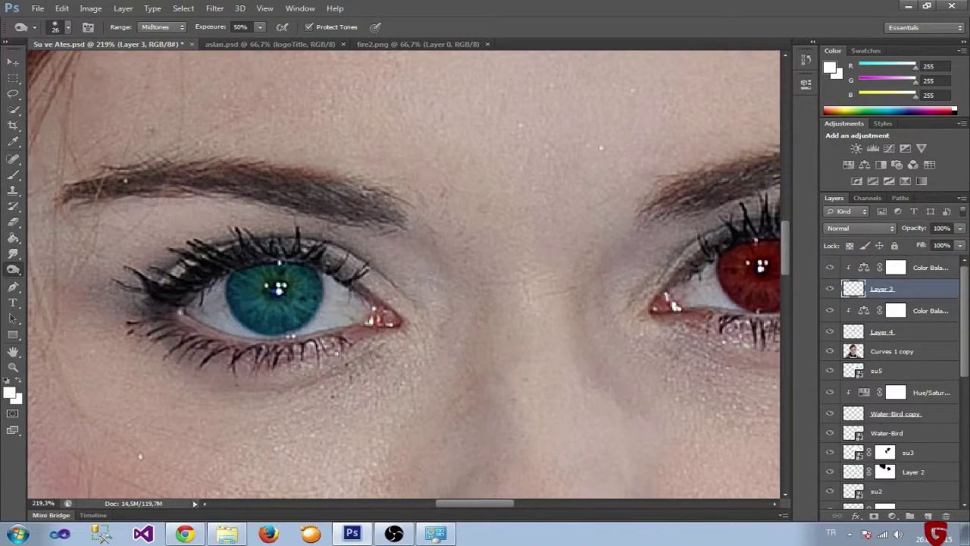
{"action": "scroll", "coordinate": [280, 286], "scroll_direction": "up", "scroll_amount": 1}
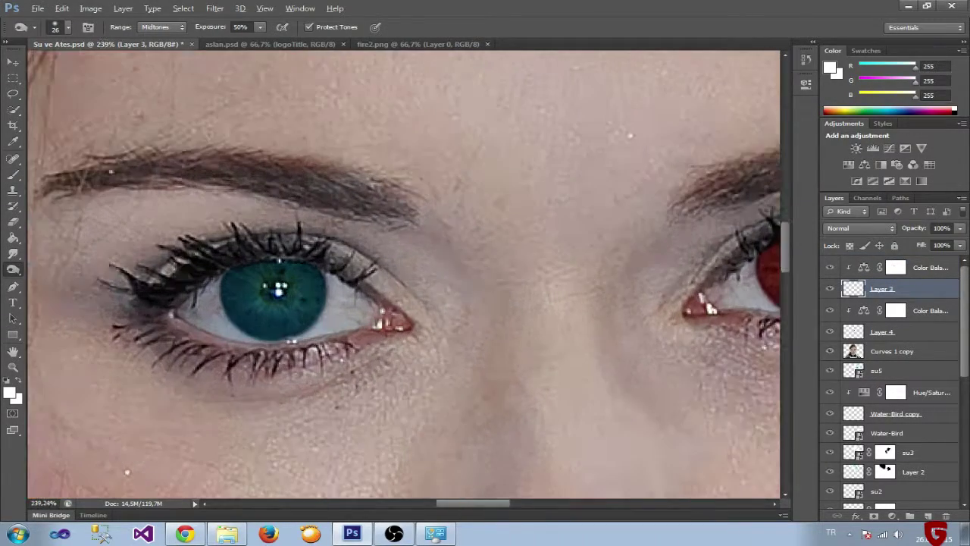
{"action": "scroll", "coordinate": [280, 286], "scroll_direction": "up", "scroll_amount": 1}
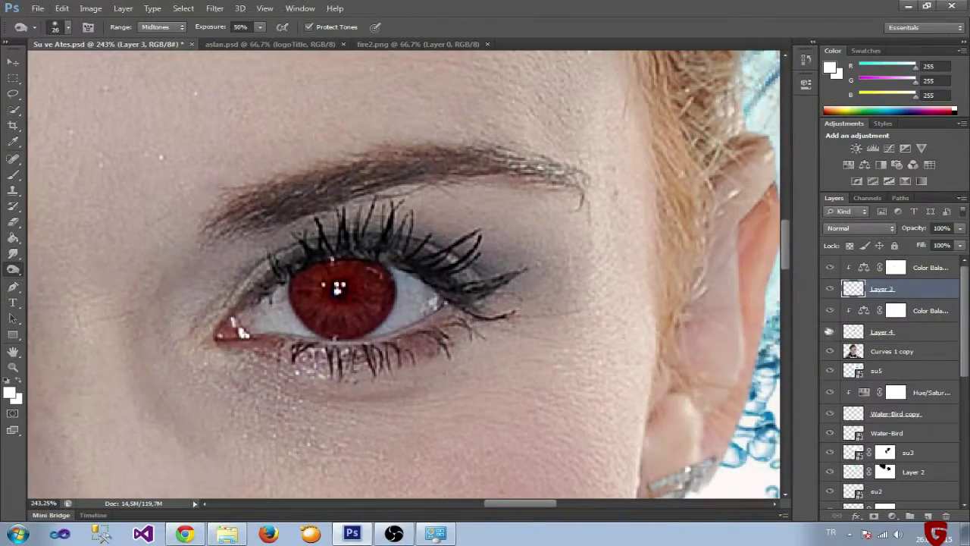
{"action": "left_click", "coordinate": [854, 332]}
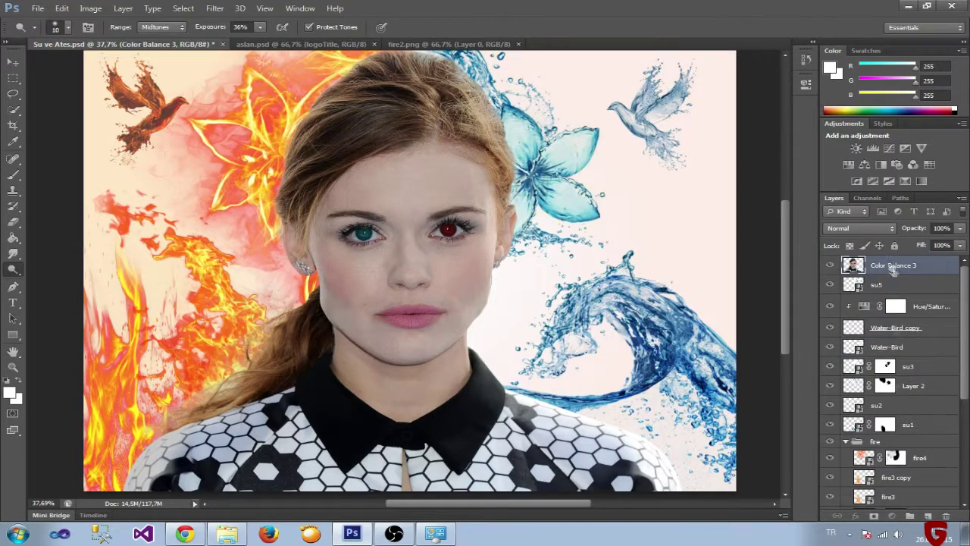
- Select the Color Balance 3 layer mask and turn it black to hide the portrait copy
{"action": "left_click", "coordinate": [885, 264]}
{"action": "right_click", "coordinate": [879, 265]}
{"action": "key", "text": "Escape"}
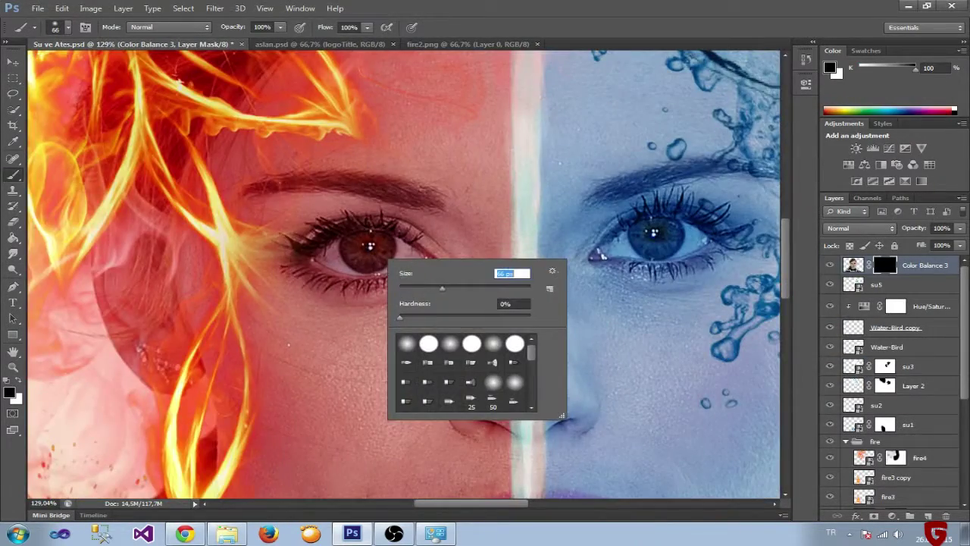
{"action": "key", "text": "Return"}
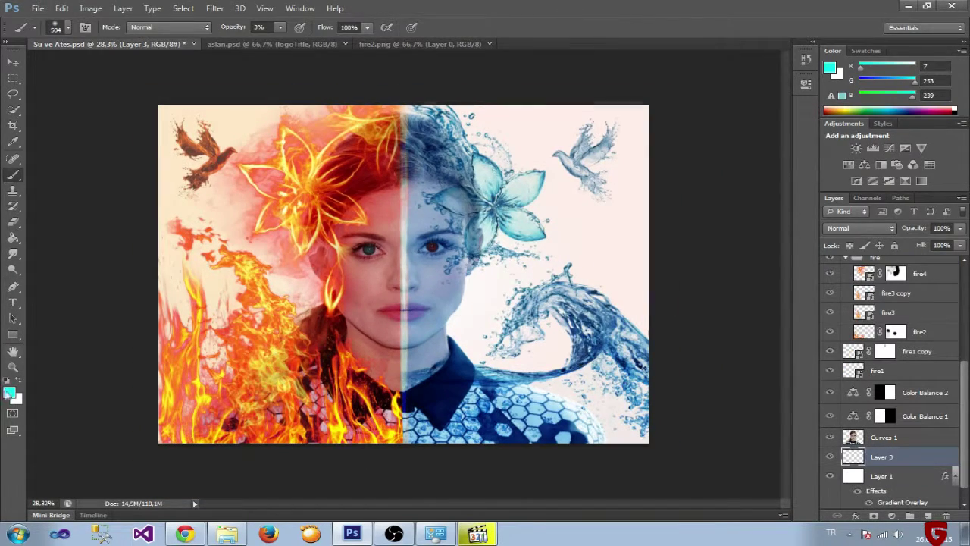
- Brush a soft pale cyan (RGB 129,255,248) wash at 9% right of the face on Layer 3
{"action": "left_click", "coordinate": [10, 392]}
{"action": "left_click", "coordinate": [394, 131]}
{"action": "left_click", "coordinate": [641, 127]}
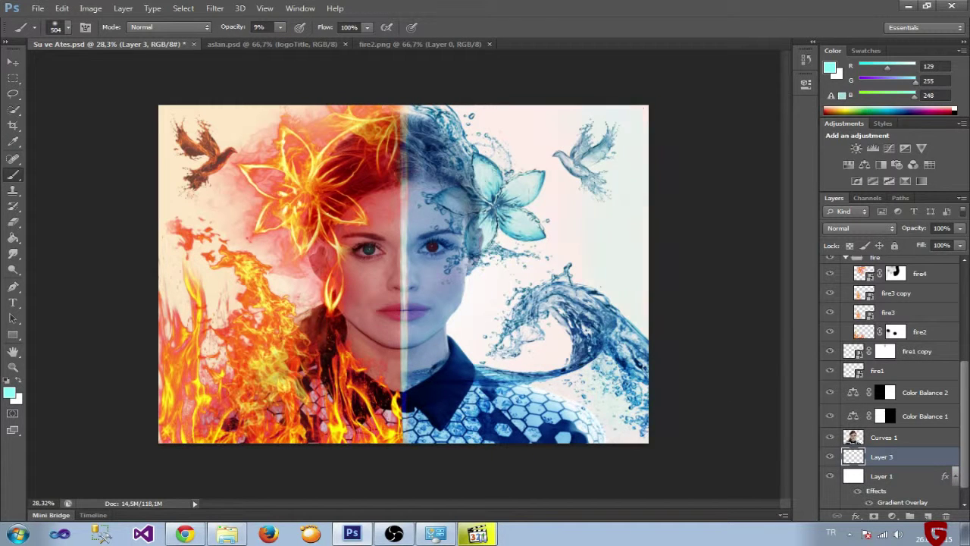
{"action": "left_click_drag", "start_coordinate": [534, 250], "coordinate": [573, 376]}
{"action": "scroll", "coordinate": [406, 301], "scroll_direction": "up", "scroll_amount": 2}
{"action": "scroll", "coordinate": [407, 302], "scroll_direction": "up", "scroll_amount": 4}
{"action": "scroll", "coordinate": [408, 301], "scroll_direction": "down", "scroll_amount": 2}
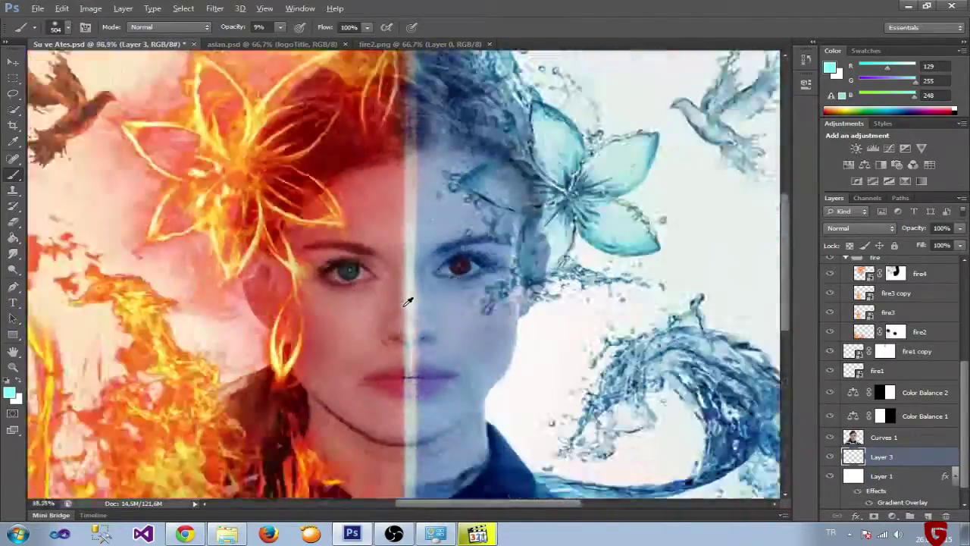
{"action": "scroll", "coordinate": [408, 301], "scroll_direction": "down", "scroll_amount": 2}
{"action": "scroll", "coordinate": [408, 302], "scroll_direction": "up", "scroll_amount": 3}
{"action": "scroll", "coordinate": [531, 227], "scroll_direction": "down", "scroll_amount": 1}
{"action": "scroll", "coordinate": [681, 116], "scroll_direction": "down", "scroll_amount": 1}
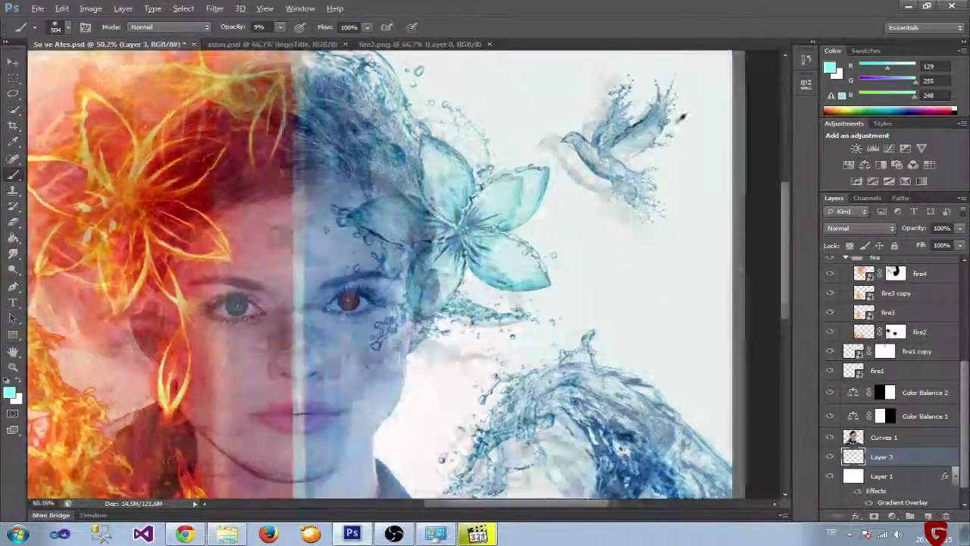